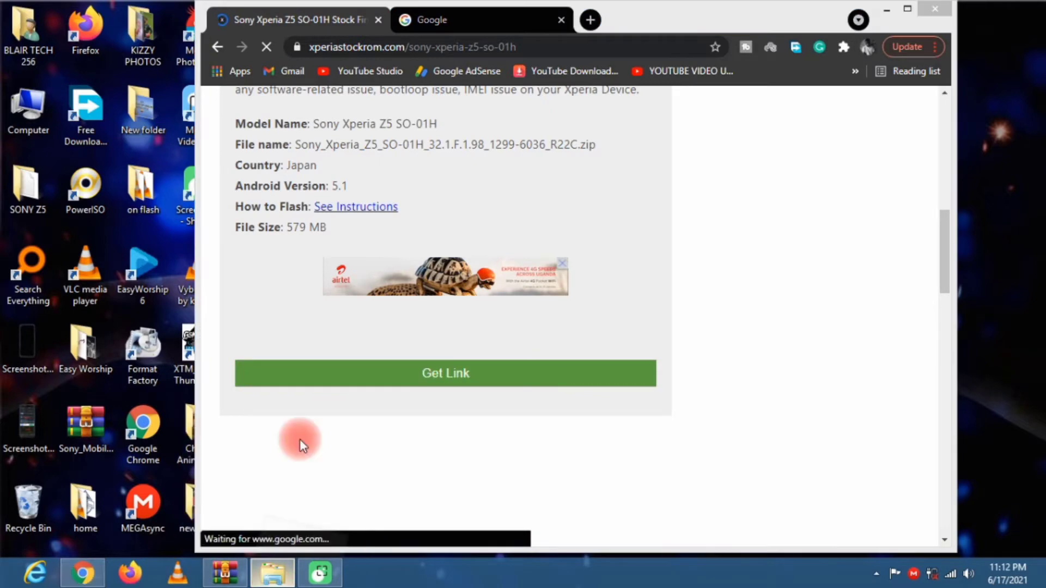
Search Google for "download sony mobie flash tool".
left_click(356, 214)
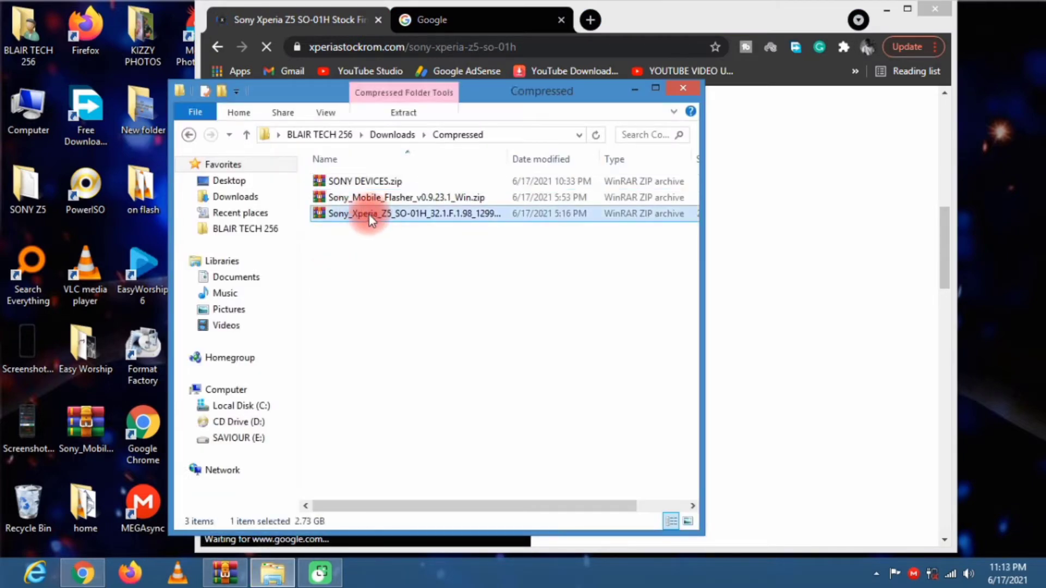
left_click(777, 232)
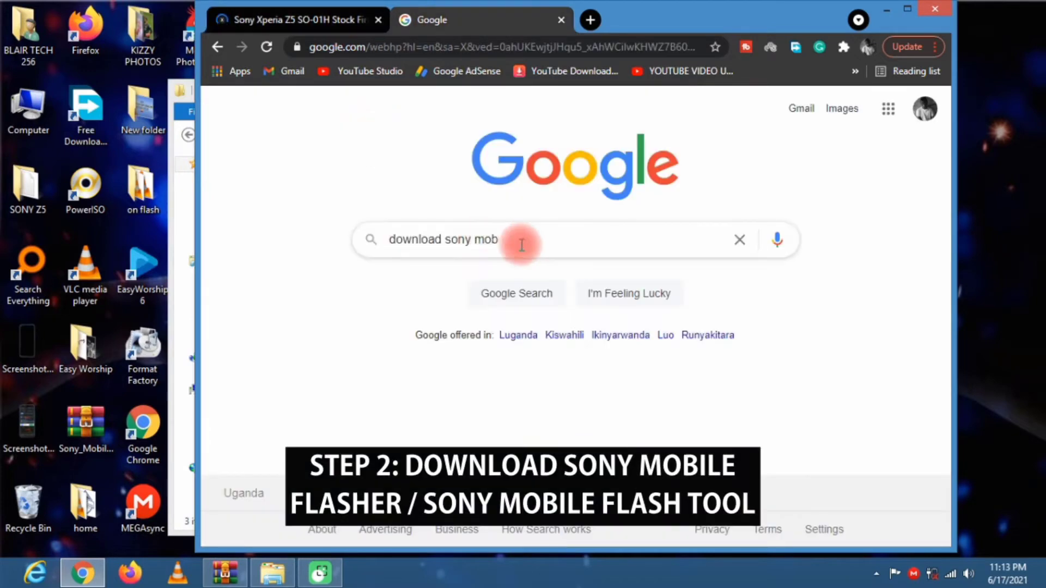
left_click_drag(526, 244, 182, 235)
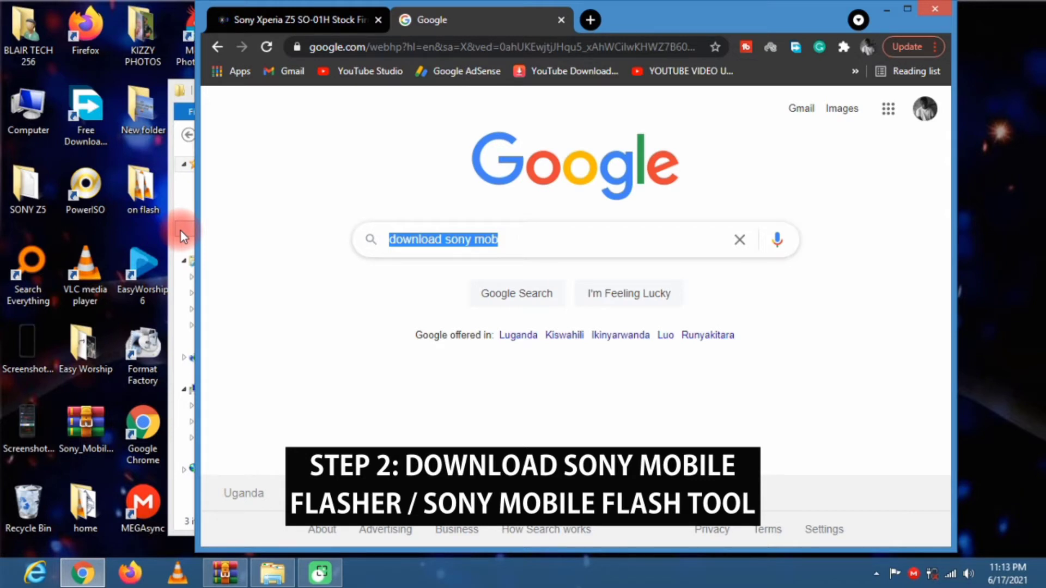
type("downloa")
key("BackSpace")
type("a")
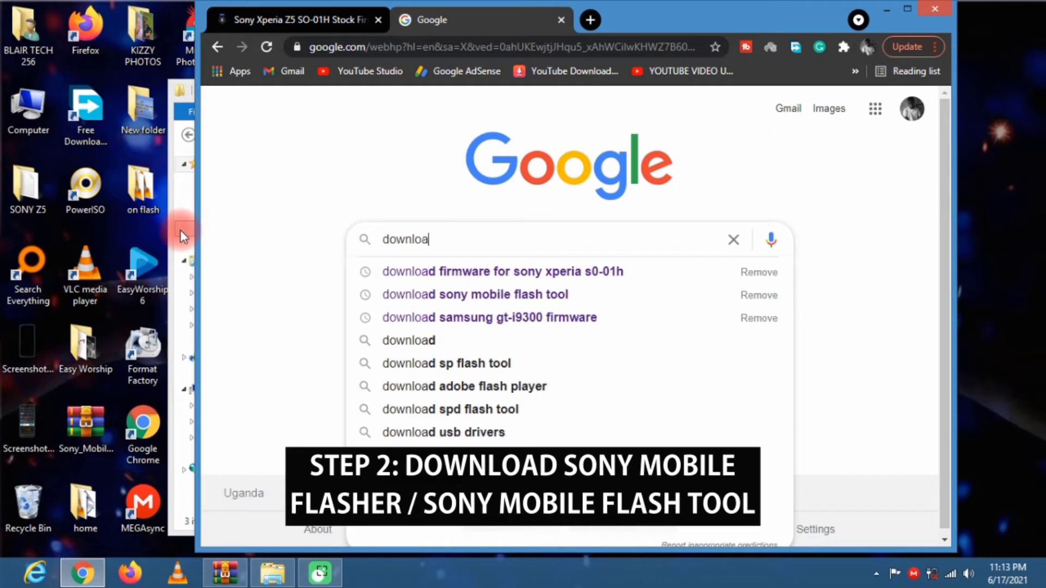
type("d s")
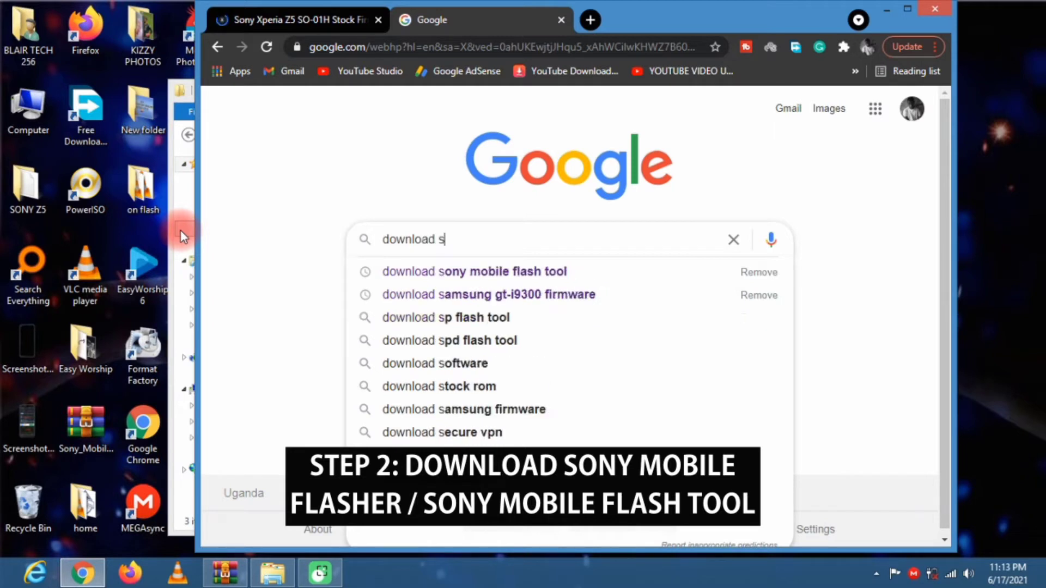
type("ony mobie")
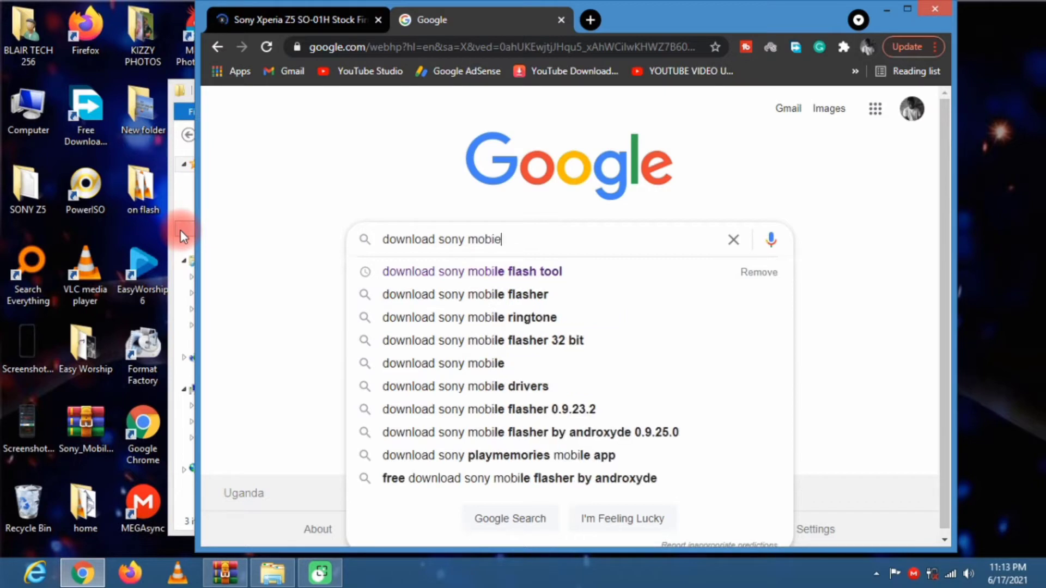
type(" fls")
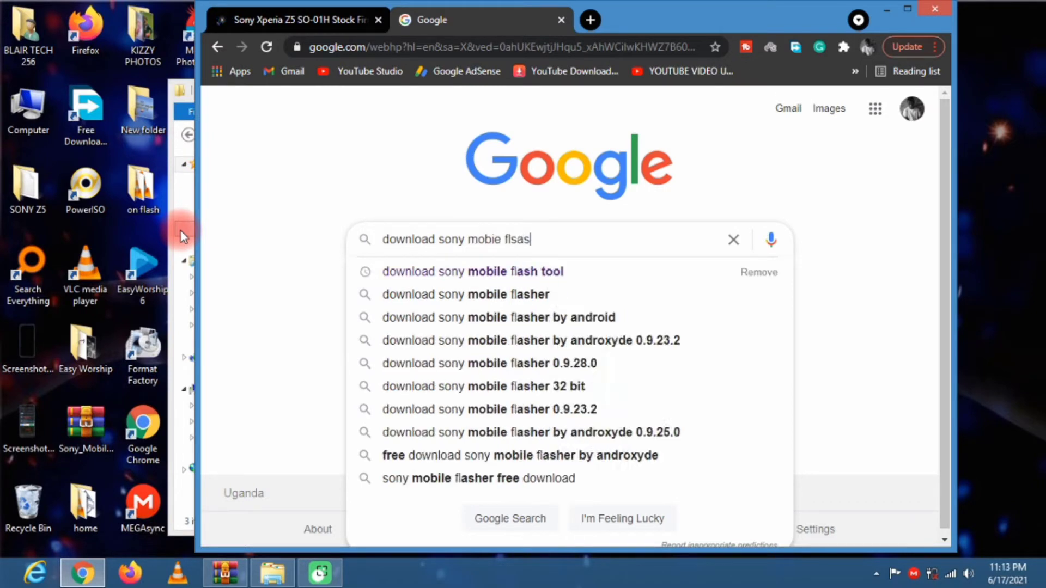
key("BackSpace")
type("ash tool")
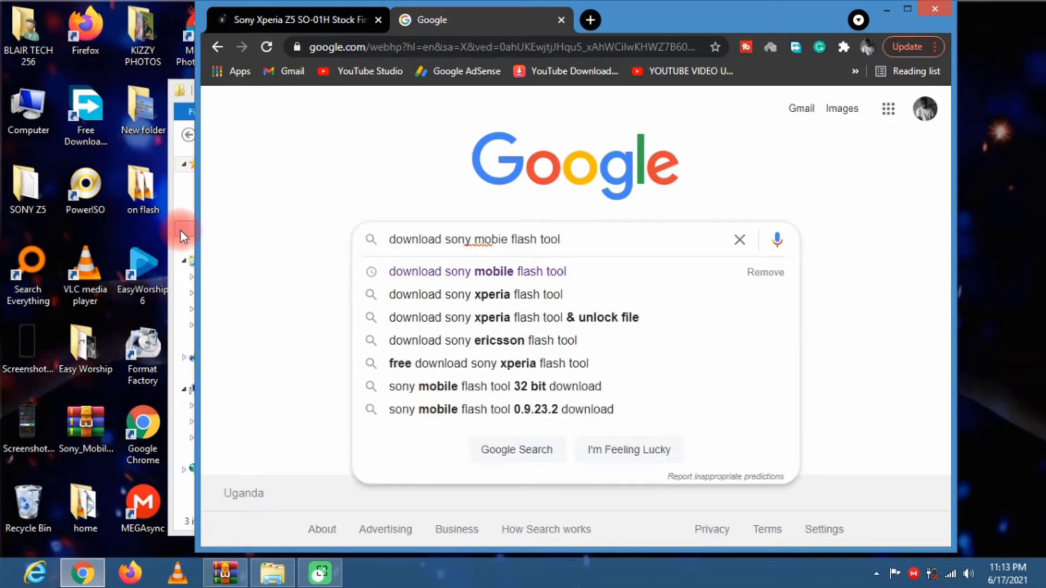
key("Return")
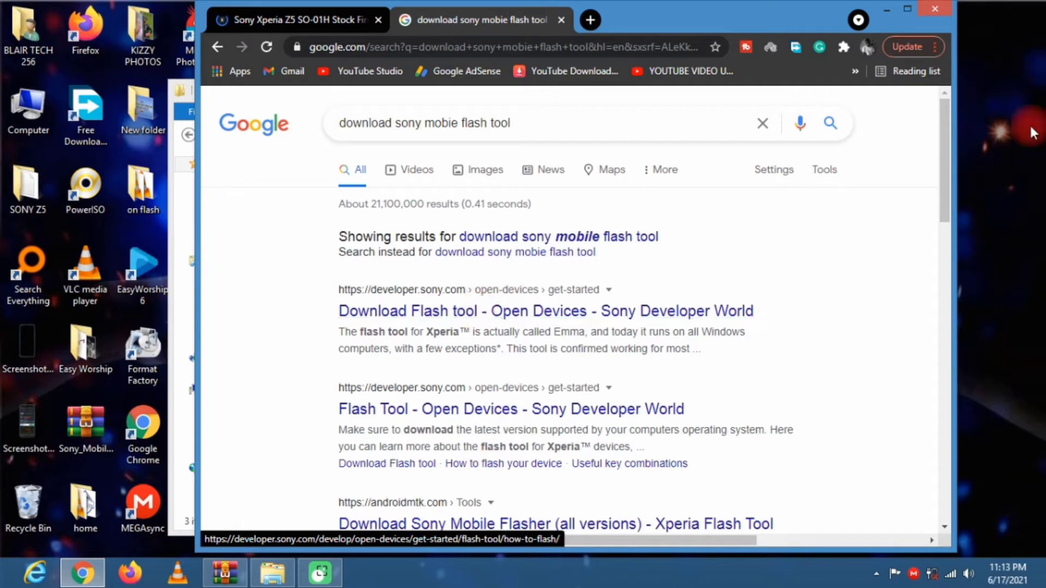
Open the androidmtk page for Sony Mobile Flasher, find the Windows link for v0.9.33.0, and minimize the browser.
left_click_drag(944, 164, 949, 206)
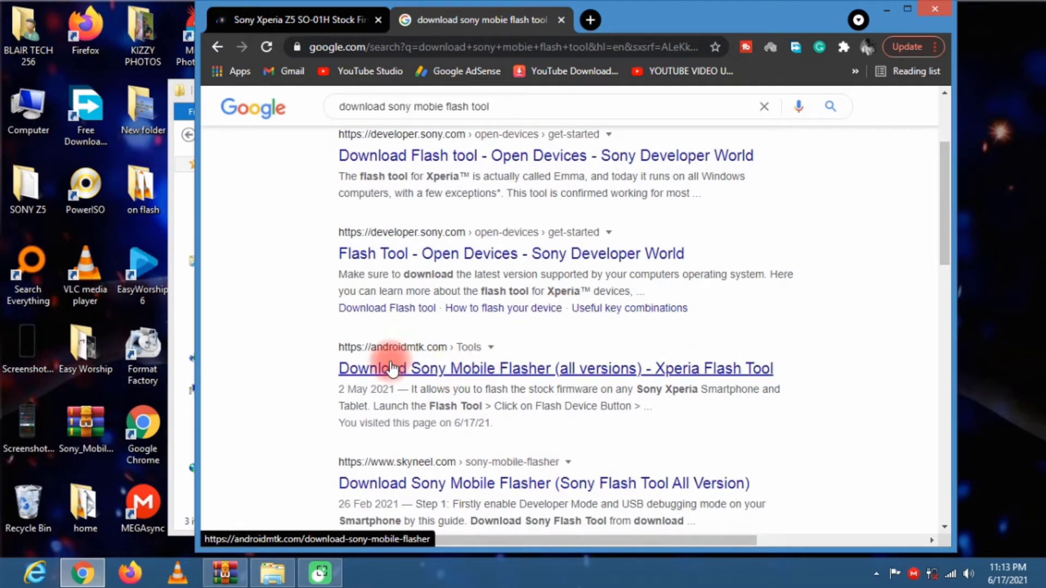
left_click(507, 371)
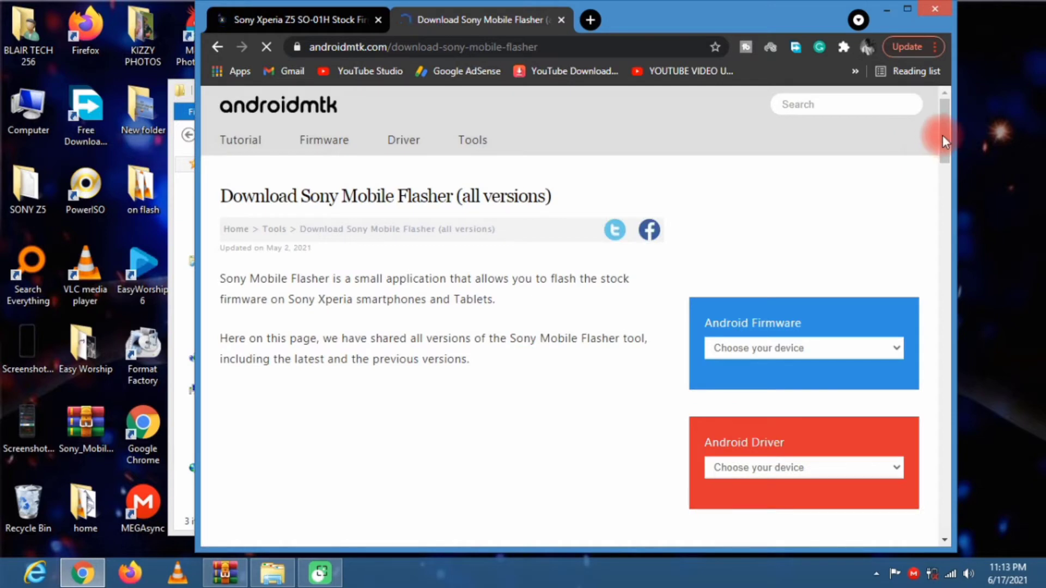
left_click_drag(942, 135, 953, 185)
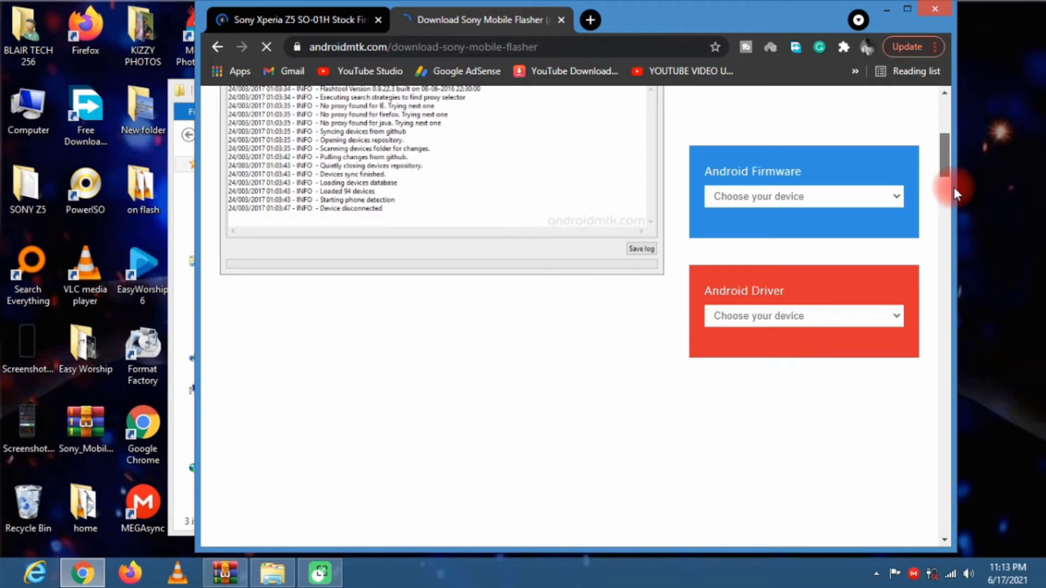
left_click_drag(953, 188, 970, 294)
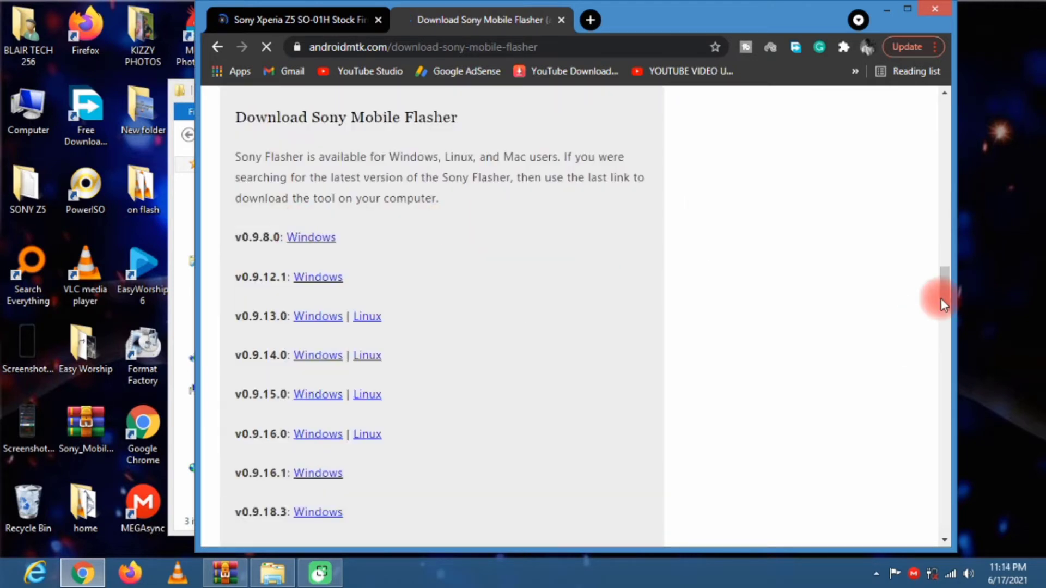
left_click_drag(942, 299, 953, 392)
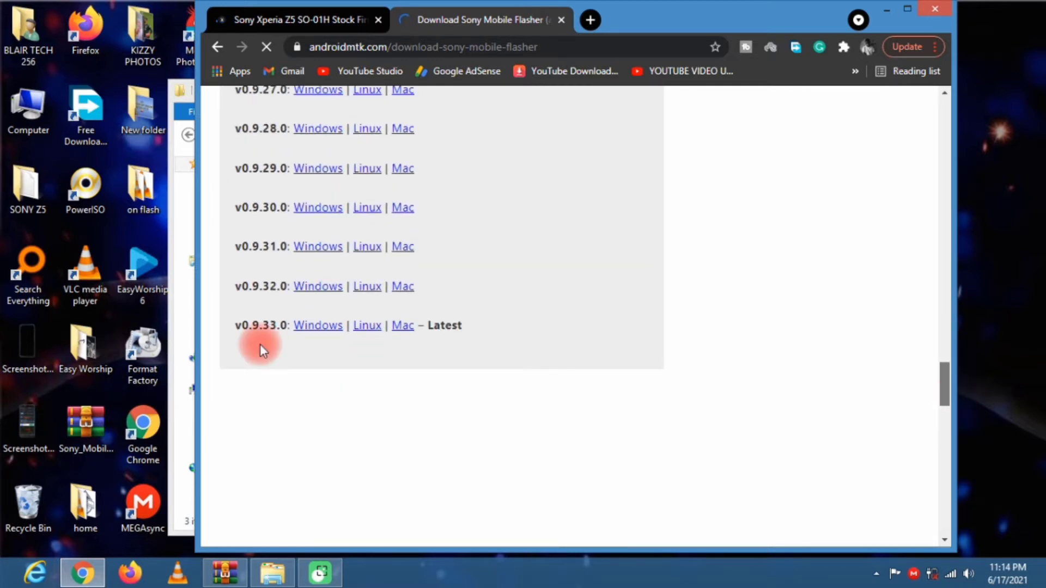
left_click(315, 325)
left_click(887, 10)
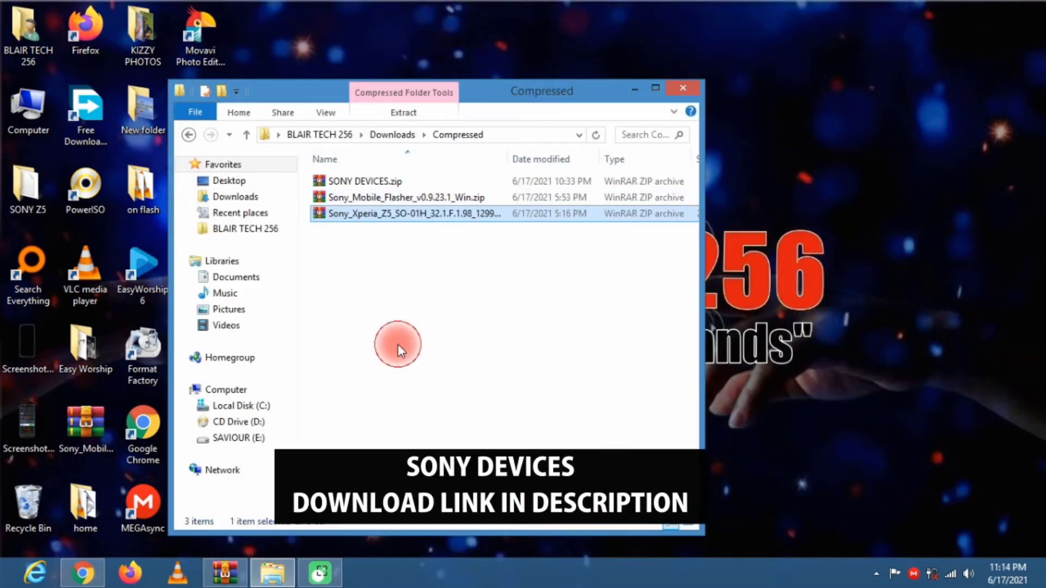
Extract the Sony_Xperia_Z5_SO-01H firmware archive into the Compressed folder and move its progress window aside.
left_click(397, 344)
left_click(306, 181)
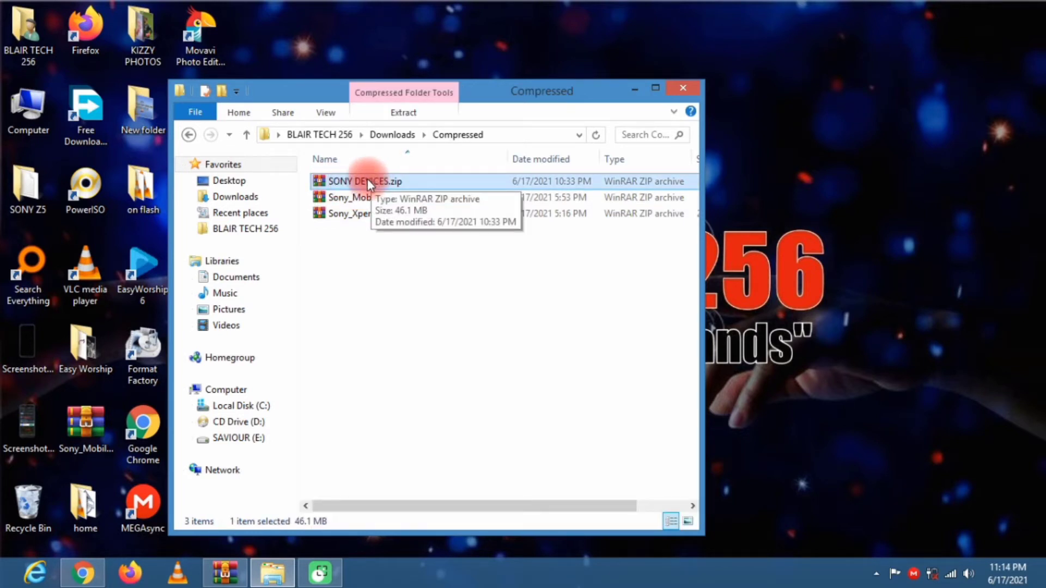
left_click(481, 293)
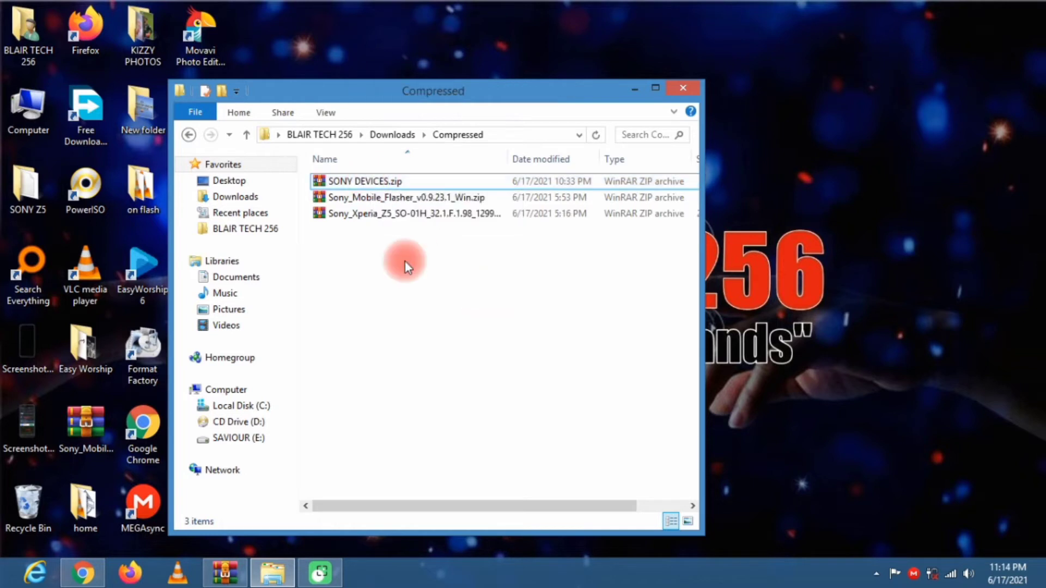
left_click(367, 218)
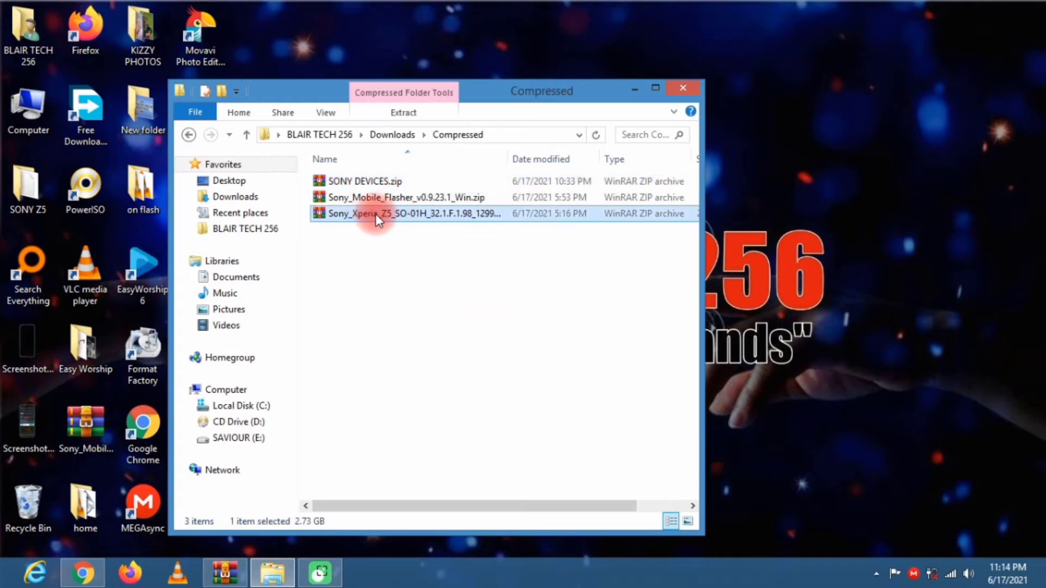
right_click(375, 213)
left_click(451, 277)
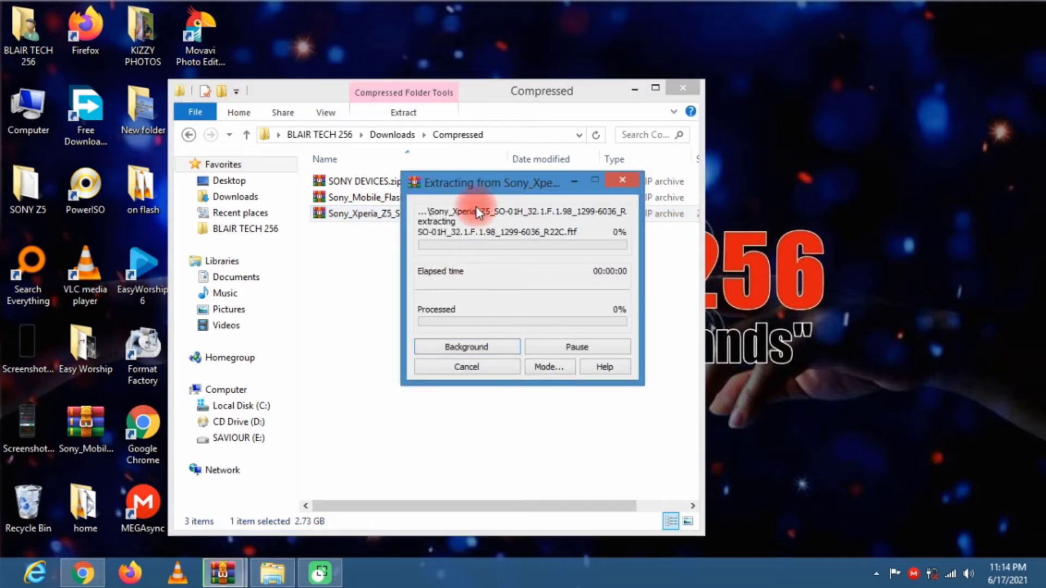
left_click_drag(479, 188, 616, 212)
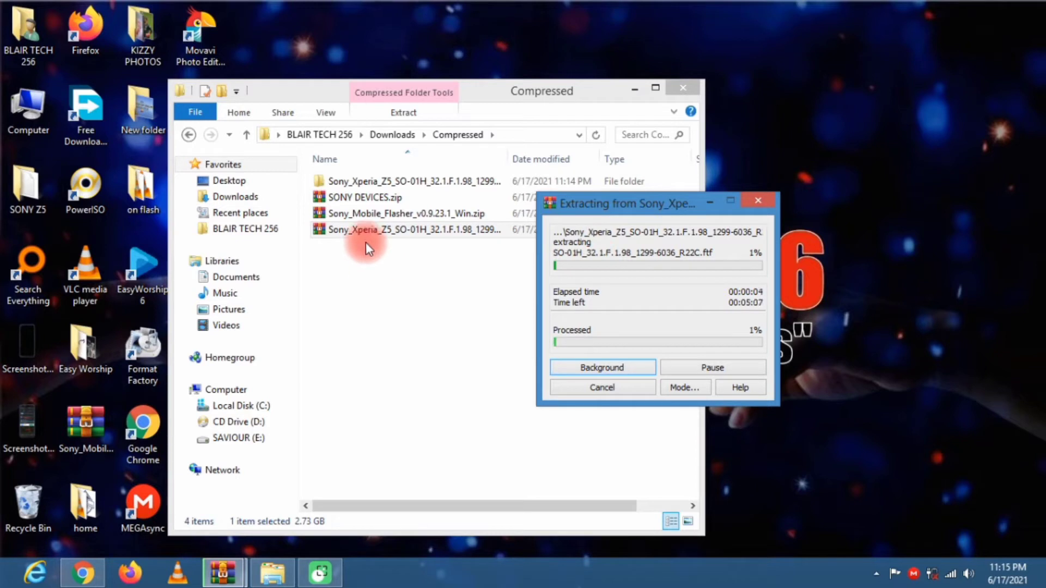
Extract Sony_Mobile_Flasher_v0.9.23.1_Win.zip into the Compressed folder, keeping its progress window clear of the file list.
left_click(361, 213)
right_click(361, 214)
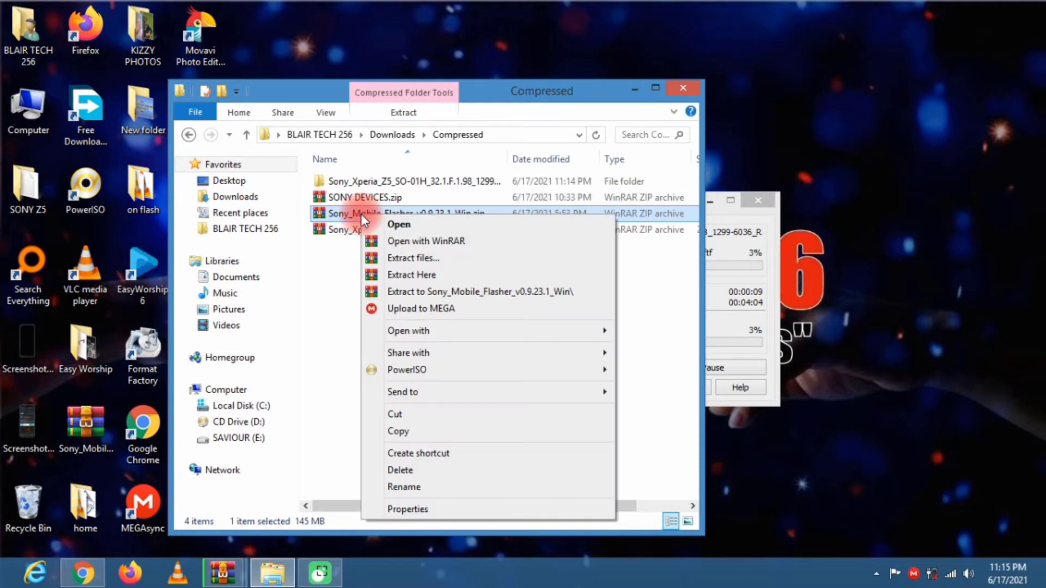
left_click(430, 274)
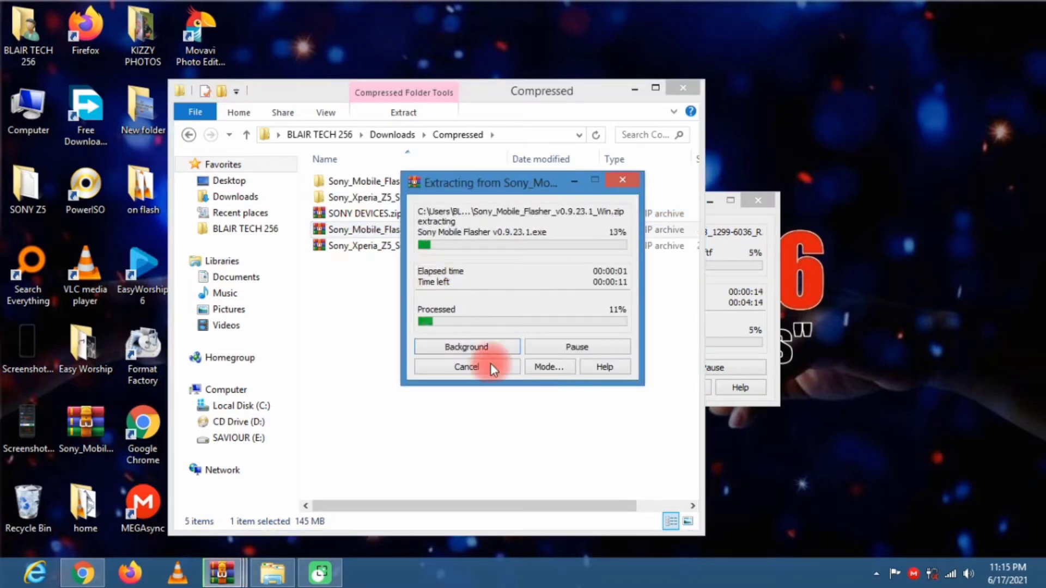
left_click(494, 184)
left_click_drag(493, 185, 420, 299)
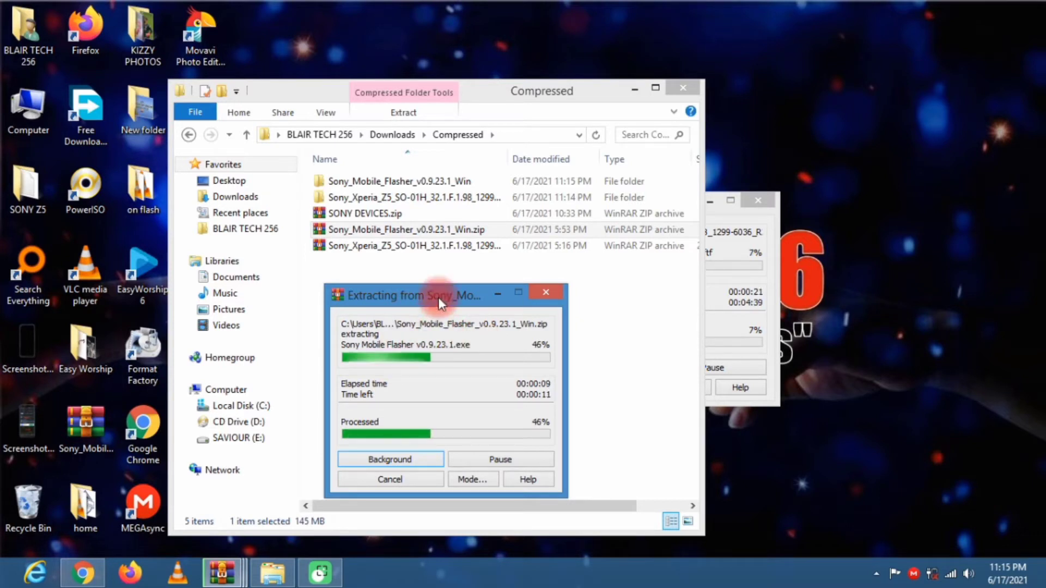
left_click_drag(438, 296, 352, 282)
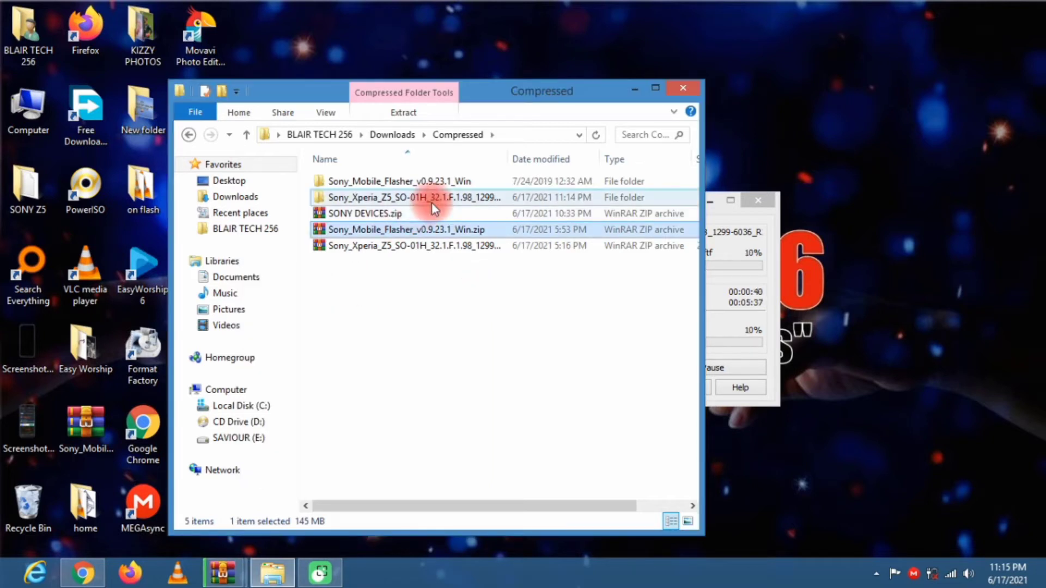
Launch Sony Mobile Flasher v0.9.23.1.exe from its extracted folder and move the firmware extraction window out of the way.
double_click(404, 185)
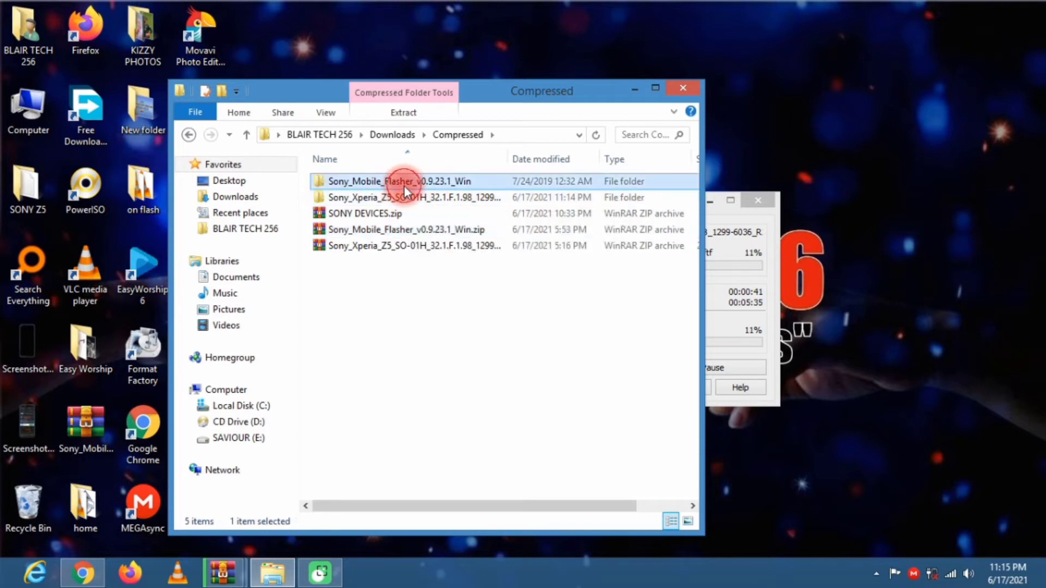
left_click(384, 198)
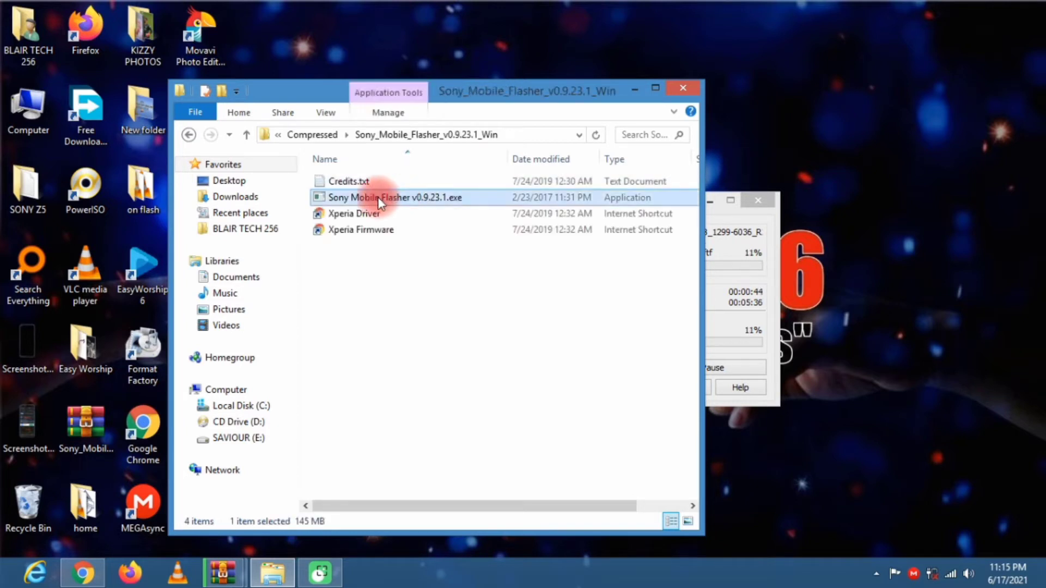
double_click(386, 202)
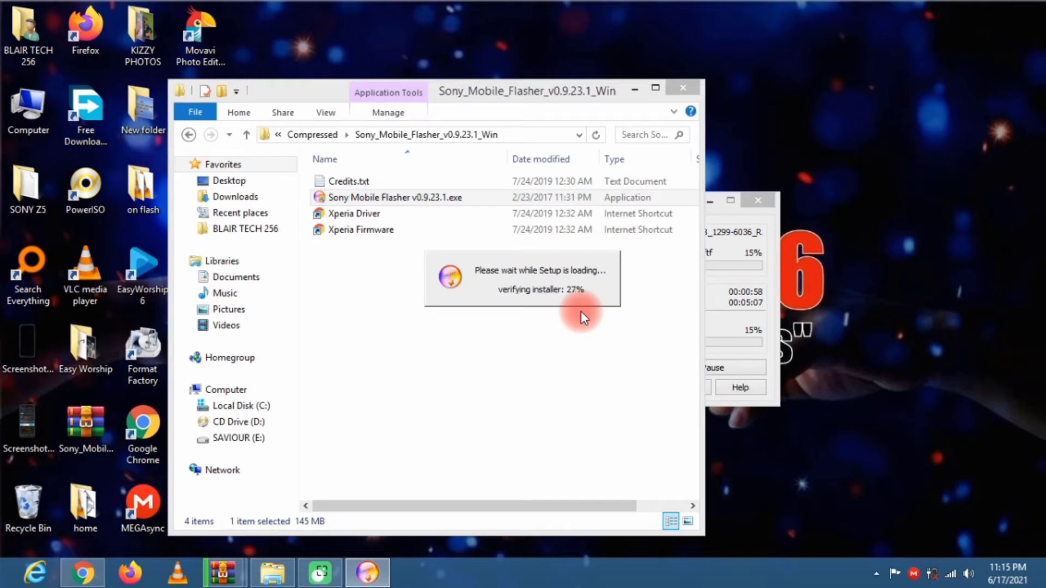
left_click(719, 231)
left_click_drag(645, 207, 851, 80)
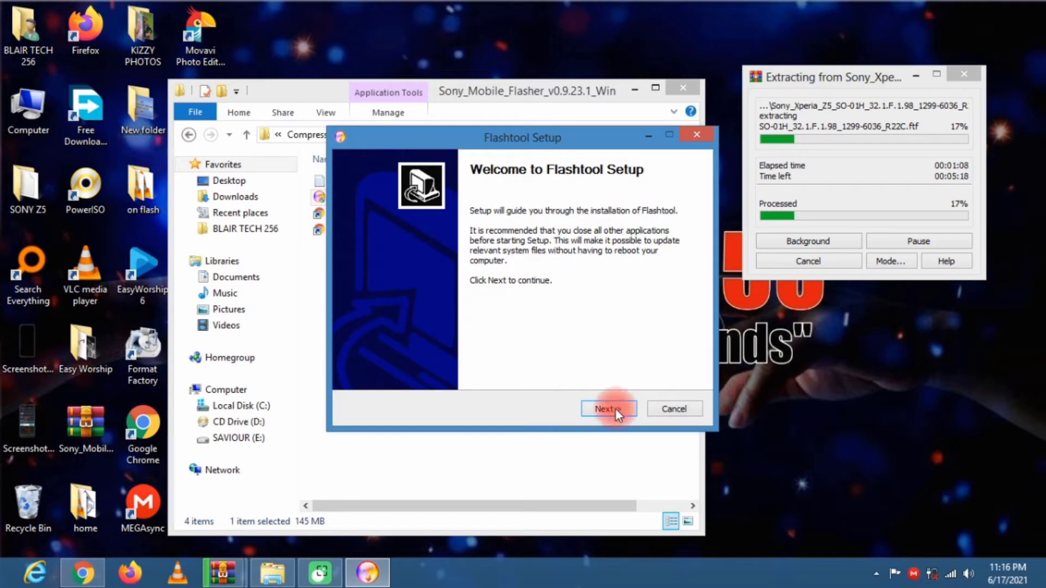
Install Flashtool with the default setup options and the Start Menu folder Flashtool.
left_click(609, 408)
left_click(609, 408)
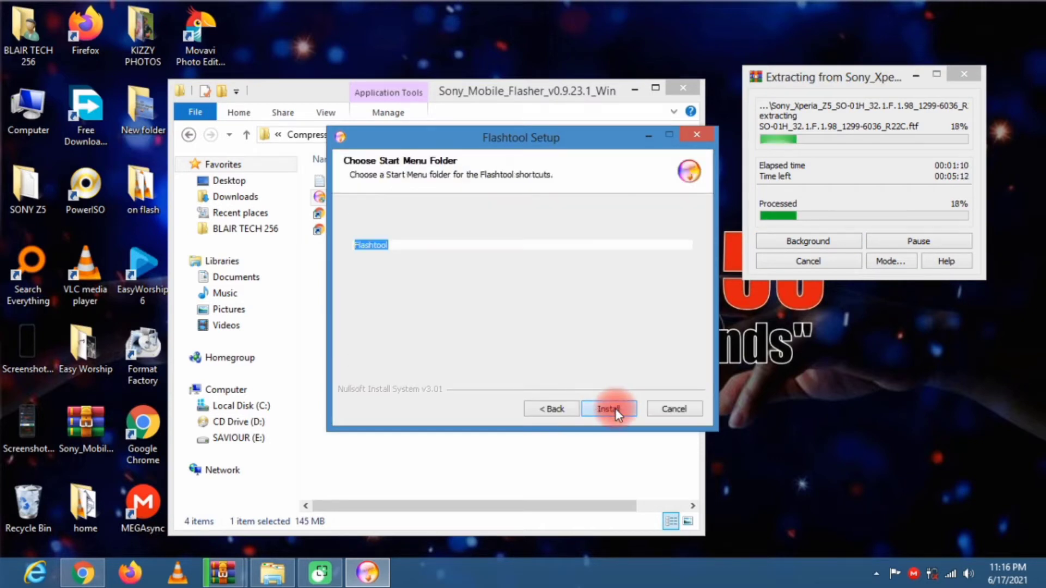
left_click(615, 409)
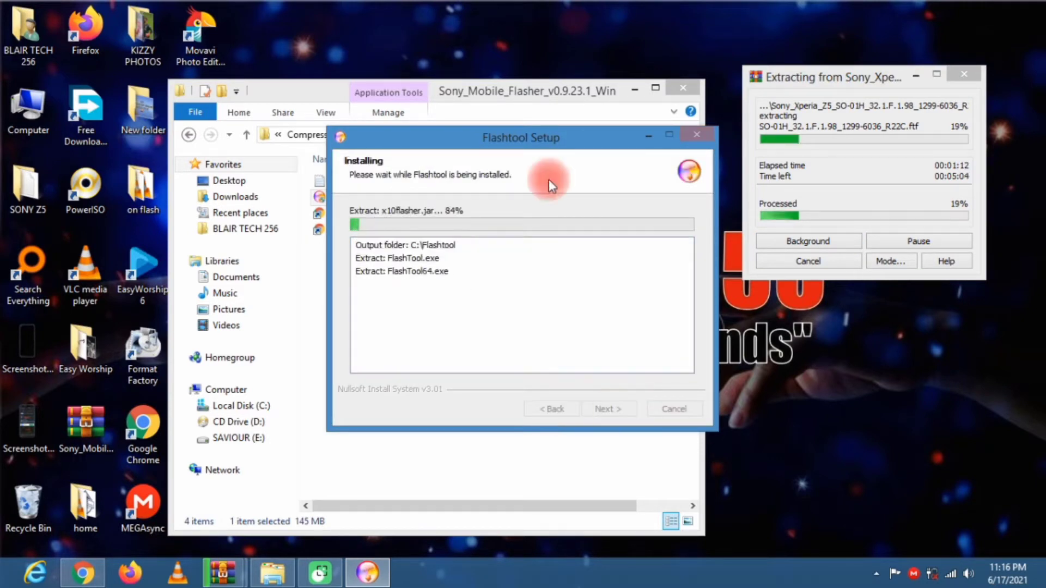
left_click_drag(522, 135, 521, 201)
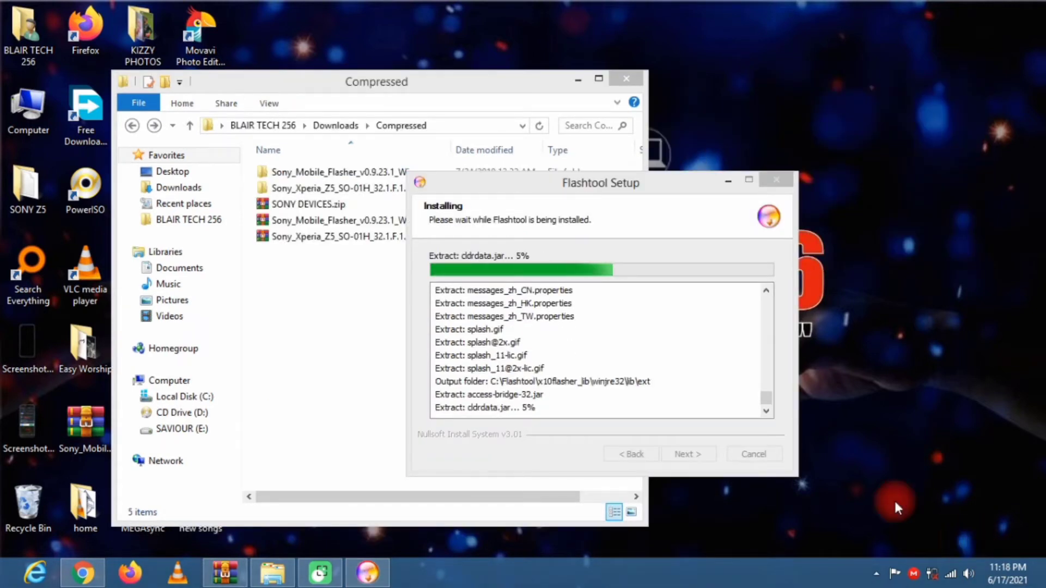
Open the Firmware folder inside the extracted Sony Xperia Z5 folder and select SO-01H_32.1.F.1.98_1299-6036_R22C.ftf.
left_click_drag(554, 189, 558, 222)
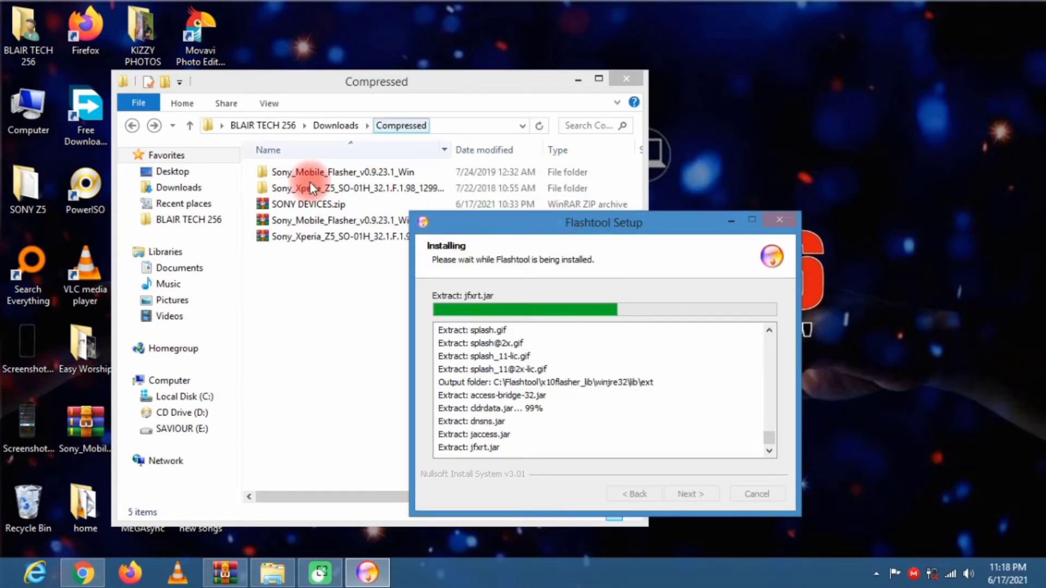
left_click(352, 188)
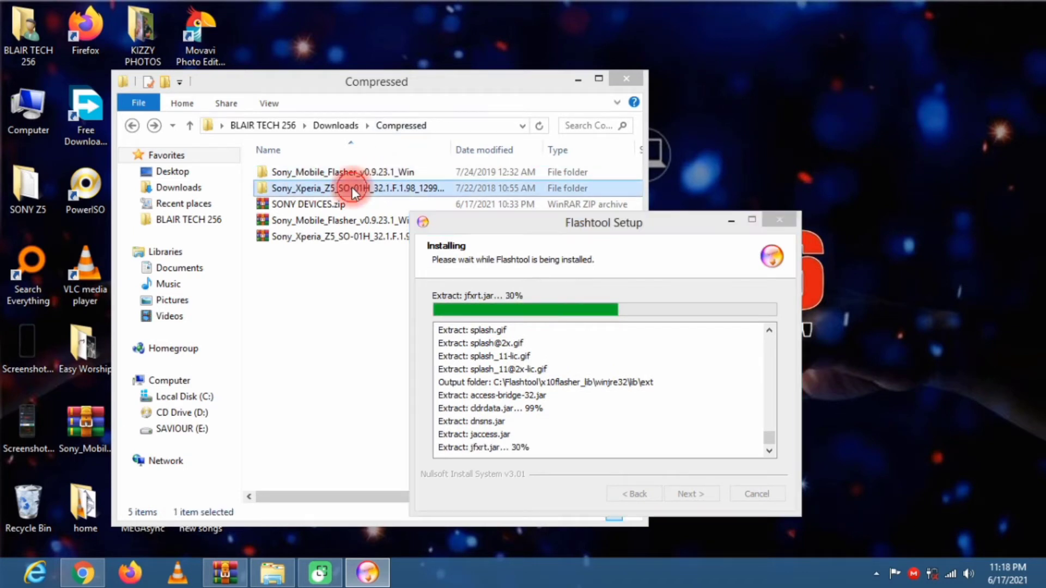
double_click(352, 188)
left_click(276, 171)
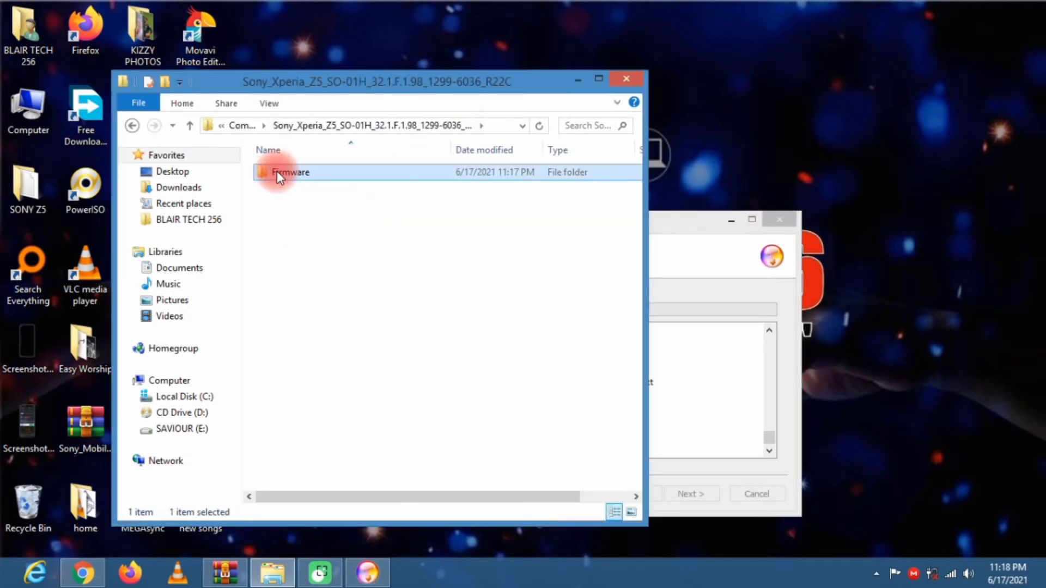
double_click(277, 171)
left_click(289, 172)
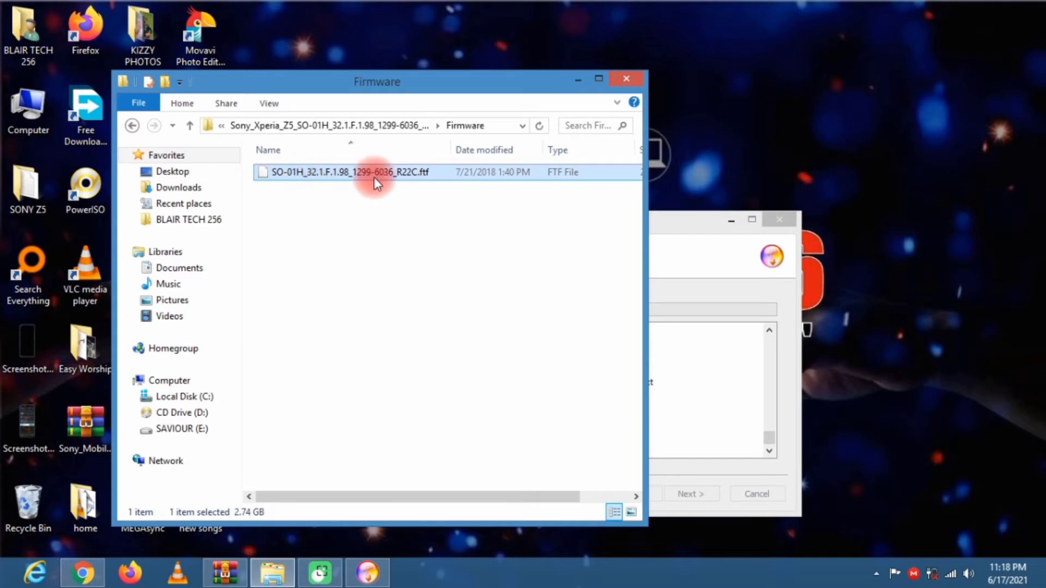
Return to the Compressed folder and move the Flashtool Setup window further clear of the file list.
left_click(130, 128)
left_click(129, 128)
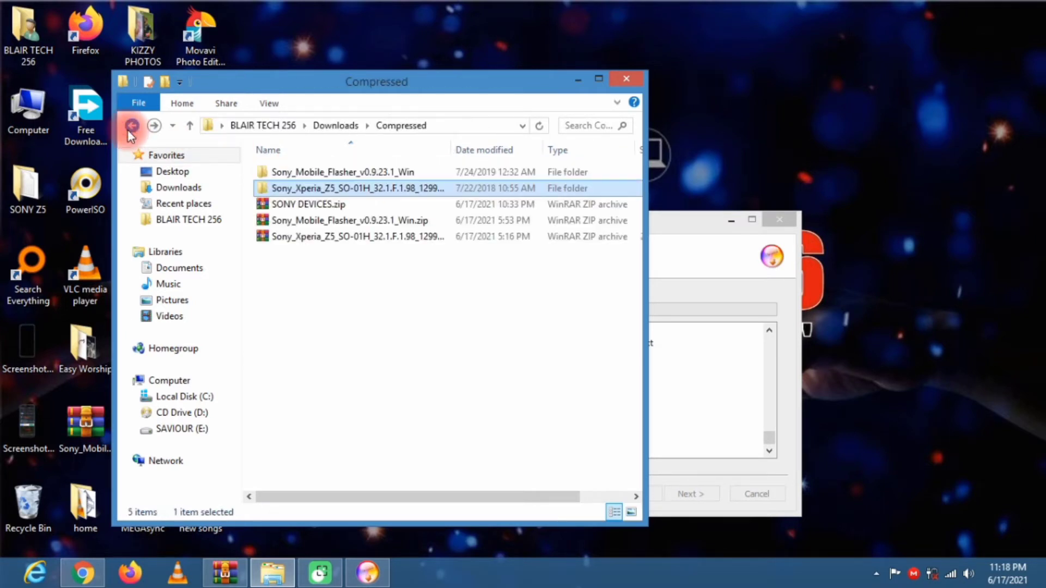
left_click_drag(684, 223, 867, 189)
left_click(416, 278)
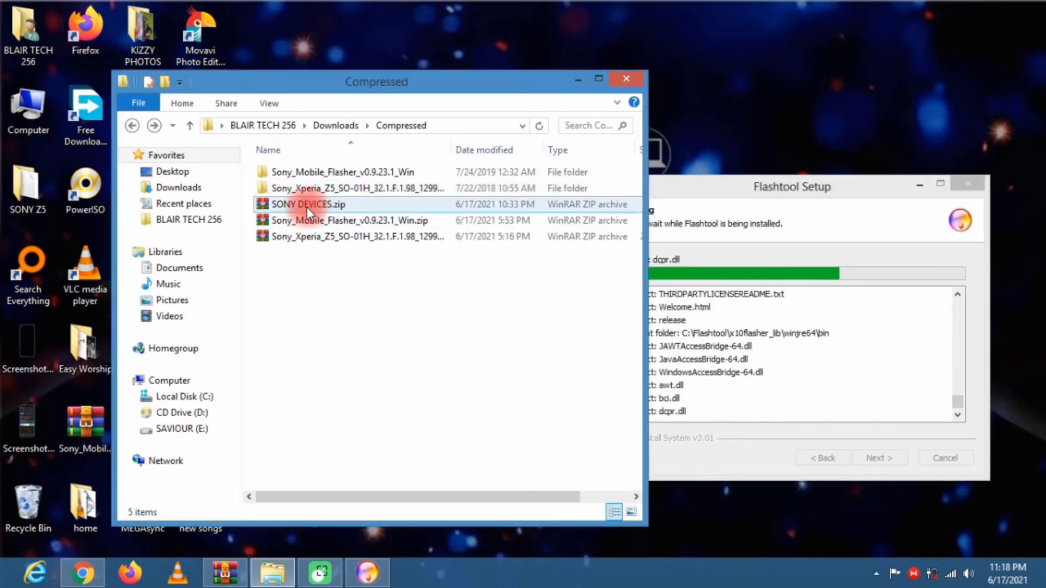
Extract SONY DEVICES.zip into the Compressed folder and look through the extracted SONY DEVICES folder before returning to Compressed.
left_click(305, 204)
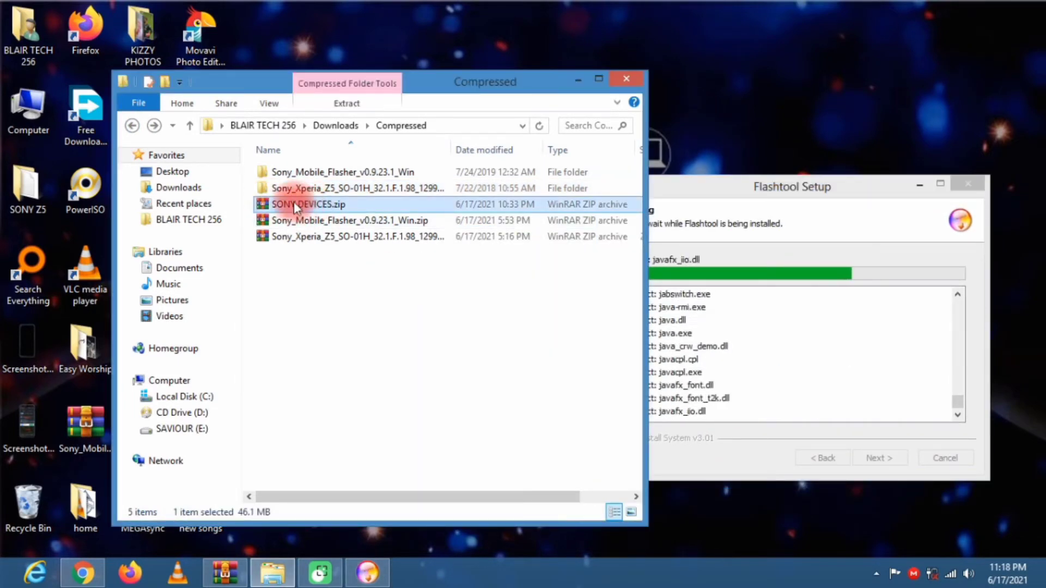
right_click(296, 201)
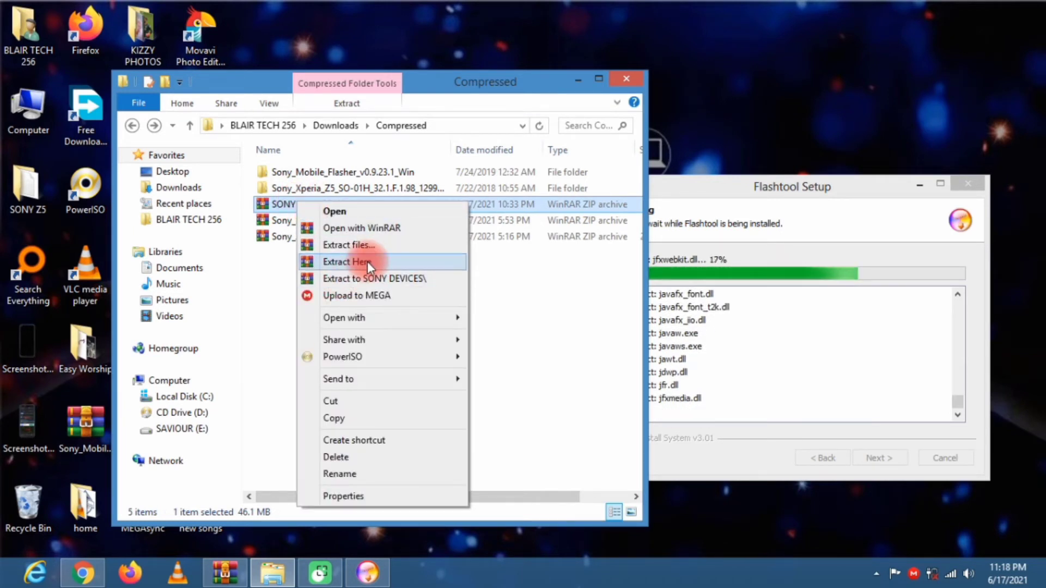
left_click(368, 261)
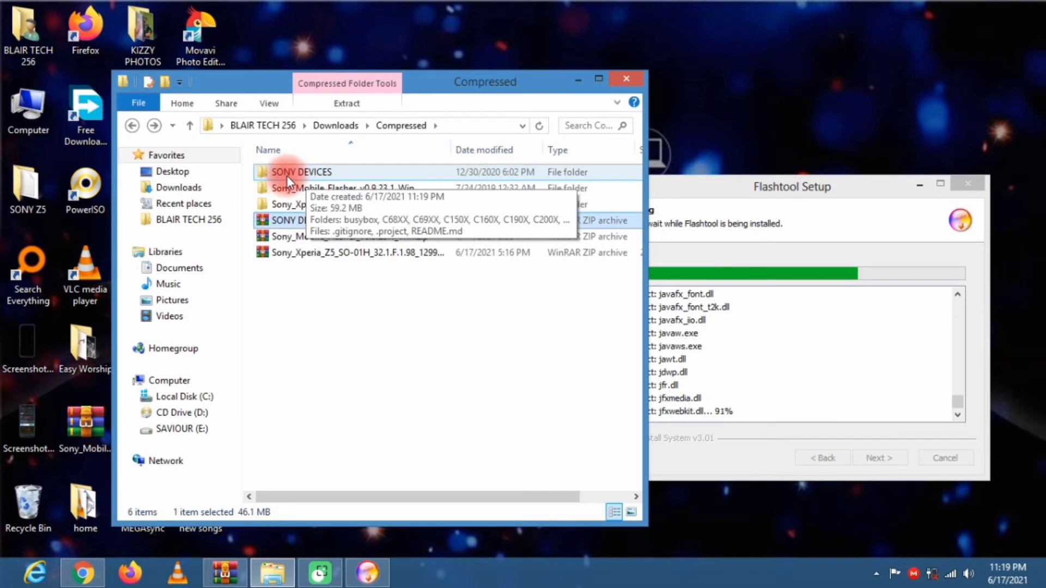
double_click(285, 175)
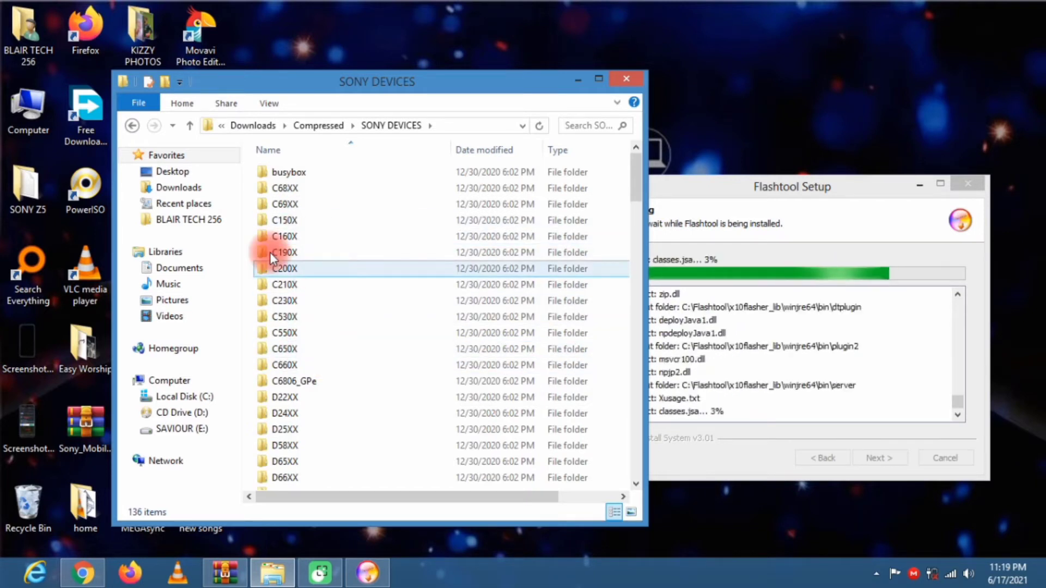
left_click(132, 127)
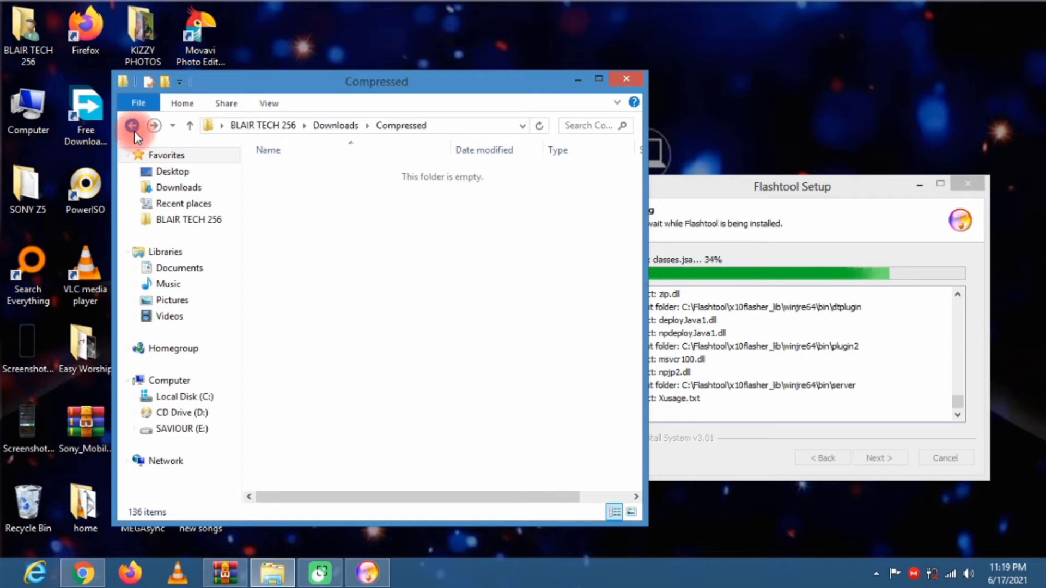
Reposition the Flashtool Setup window and complete the setup wizard once the installation is done.
left_click(757, 193)
left_click_drag(761, 192, 758, 159)
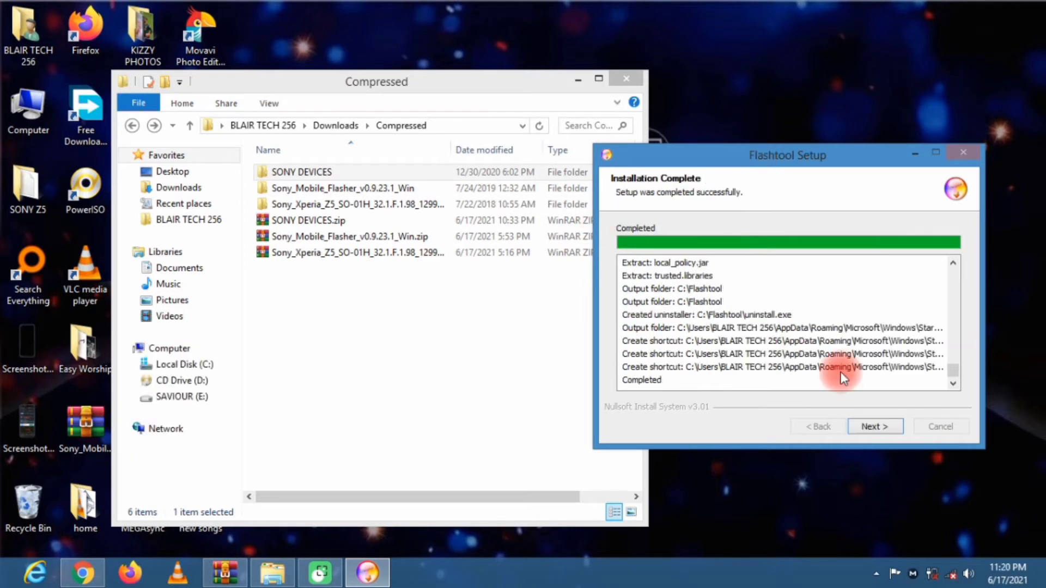
left_click(867, 428)
left_click(867, 428)
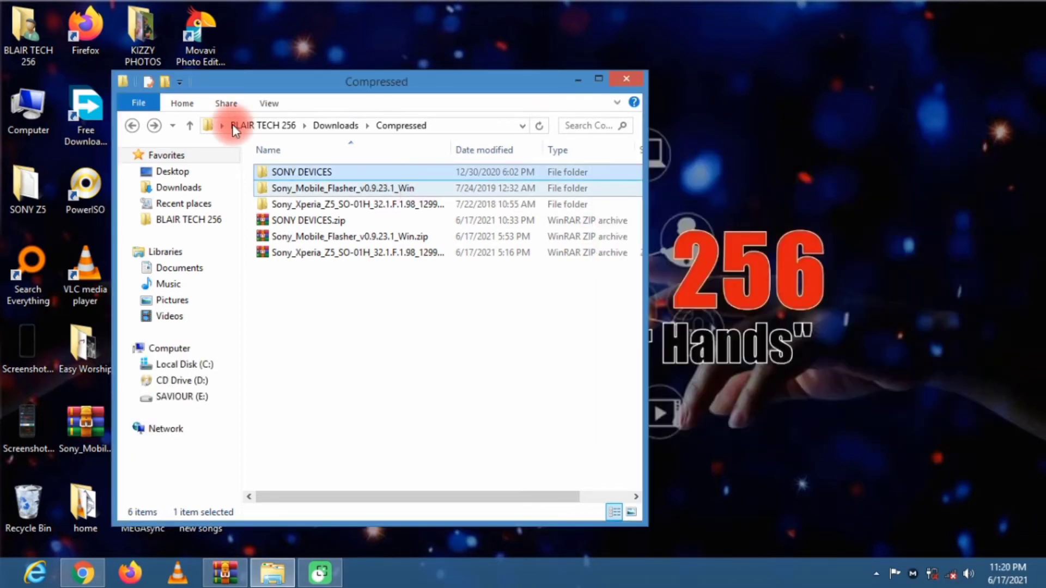
Open the drivers folder inside Flashtool on Local Disk (C:) and launch the FlashTool Xperia Driver Pack setup.
left_click_drag(310, 91, 404, 90)
left_click(31, 113)
left_click(25, 112)
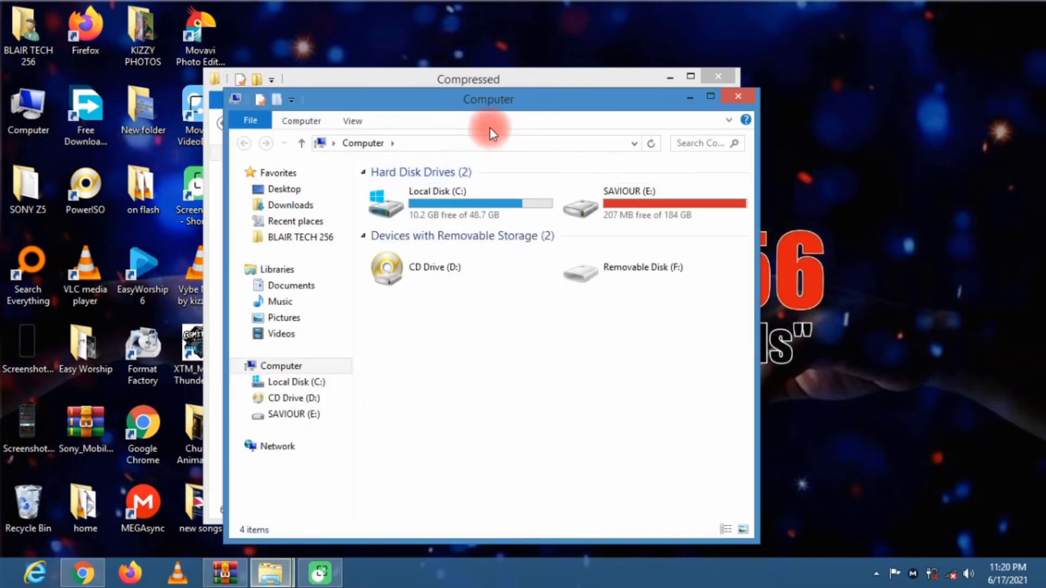
double_click(464, 191)
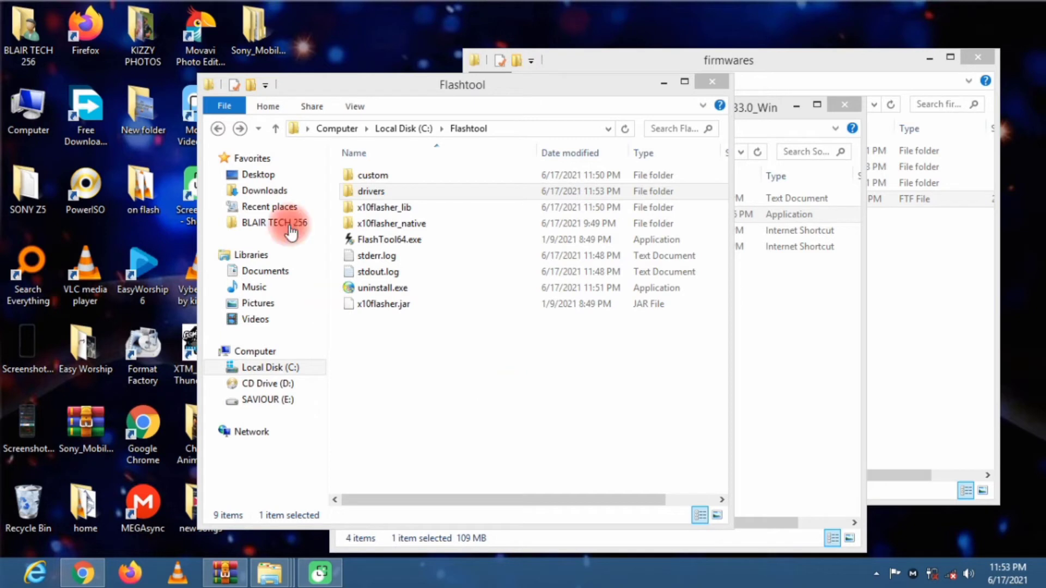
left_click(395, 190)
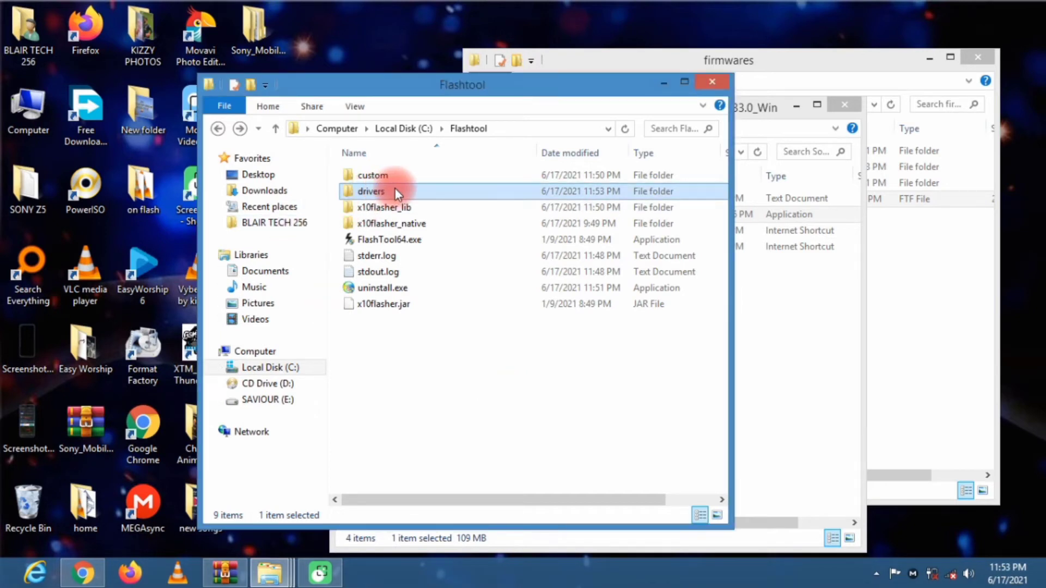
double_click(394, 189)
double_click(410, 173)
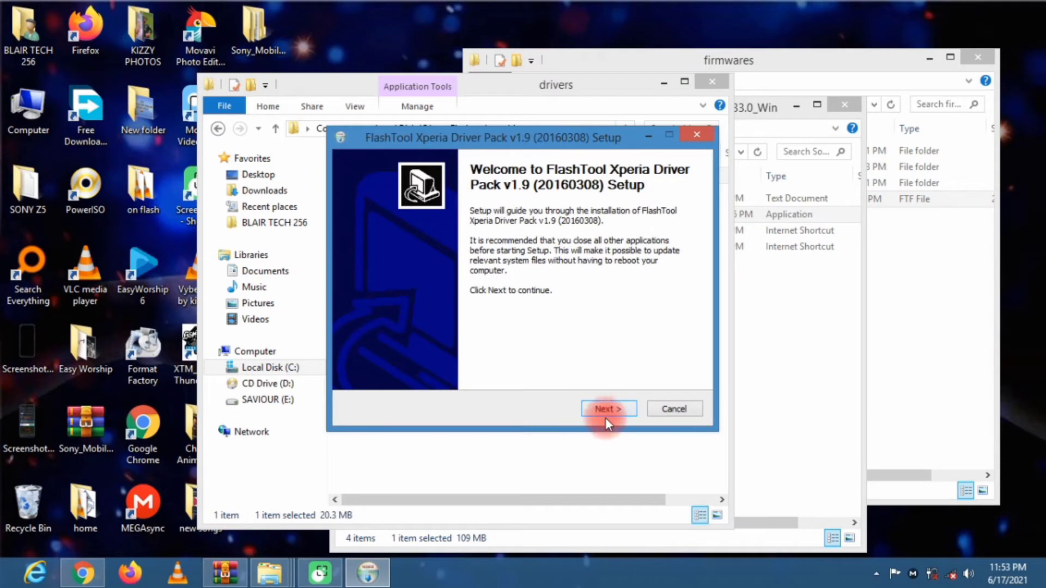
Choose the Flashmode, Fastboot, Xperia Z5, Xperia Z5 Compact and Xperia Z5 Premium drivers as the components to install.
left_click(615, 412)
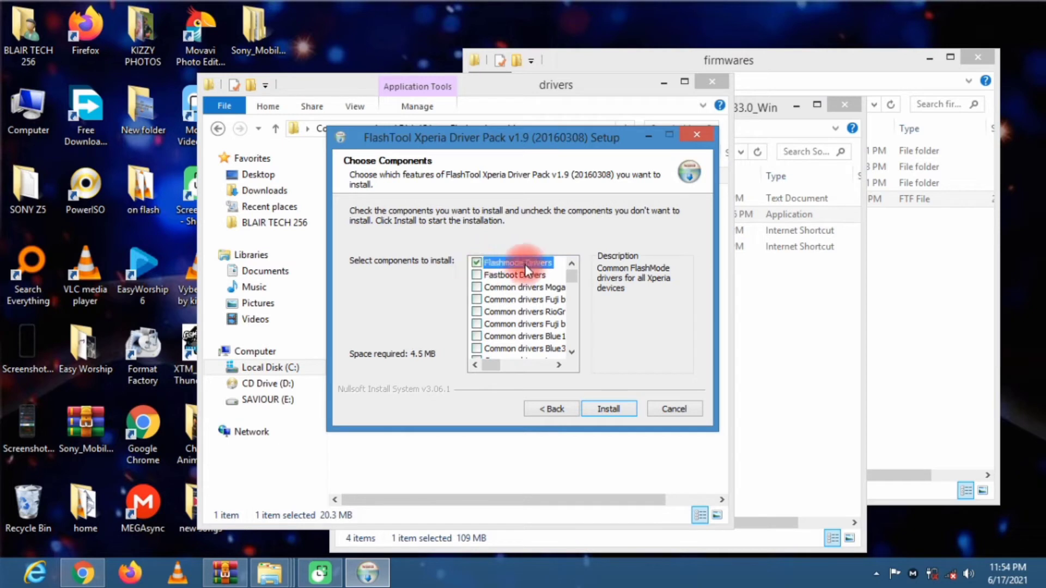
left_click(476, 275)
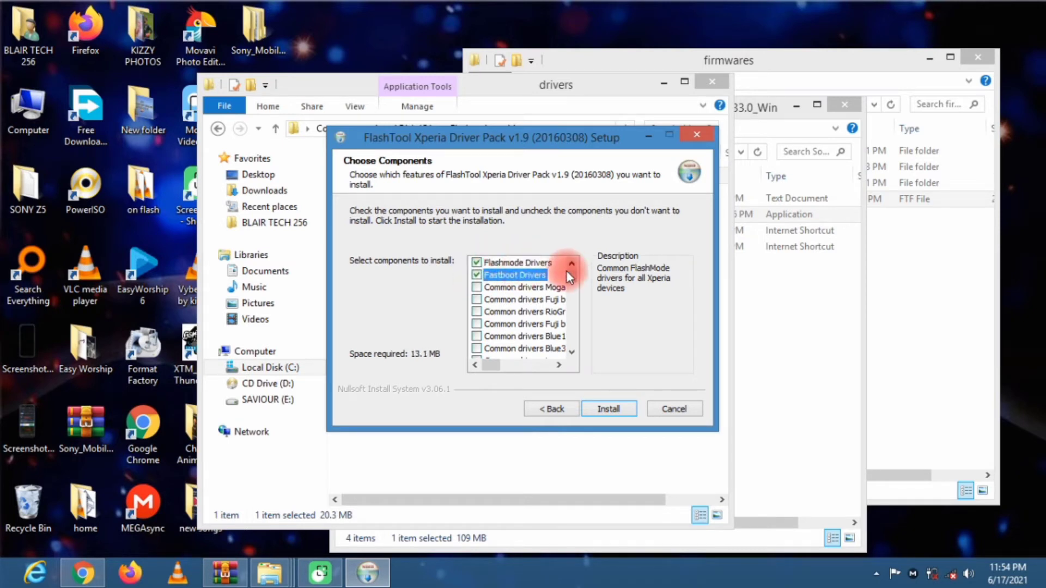
left_click_drag(571, 276, 583, 351)
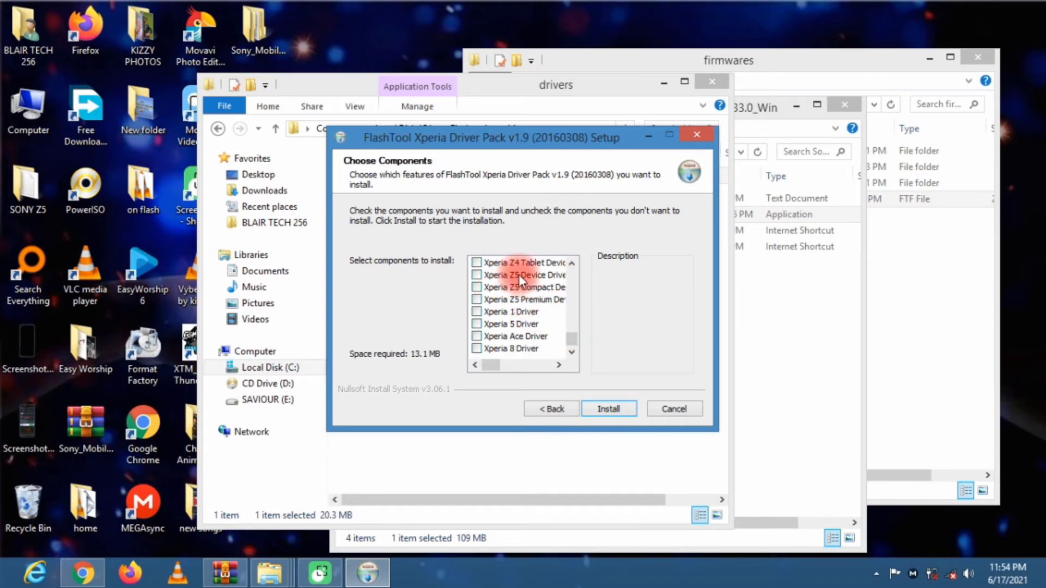
left_click(476, 275)
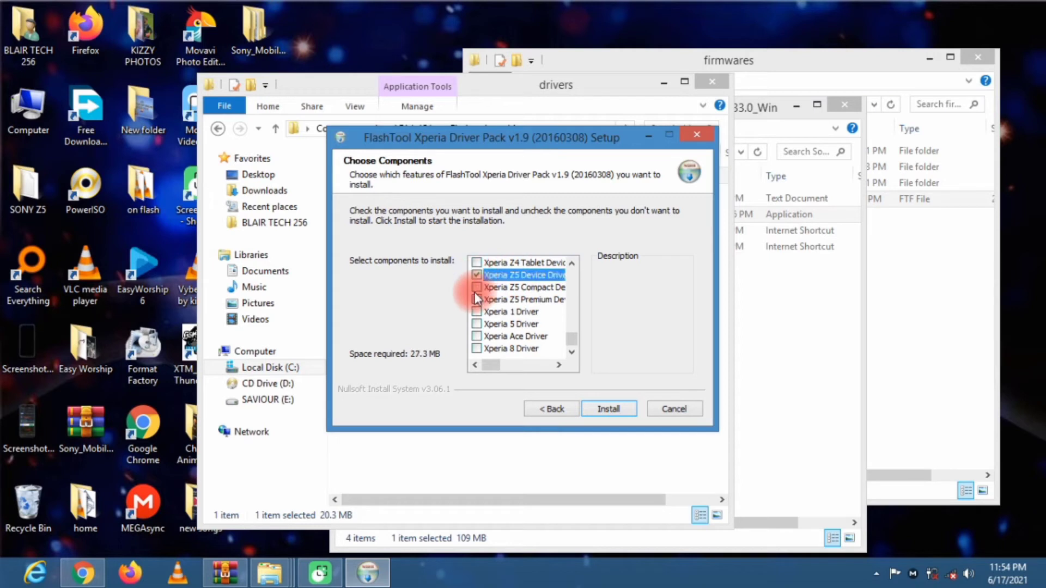
left_click(476, 299)
left_click(476, 287)
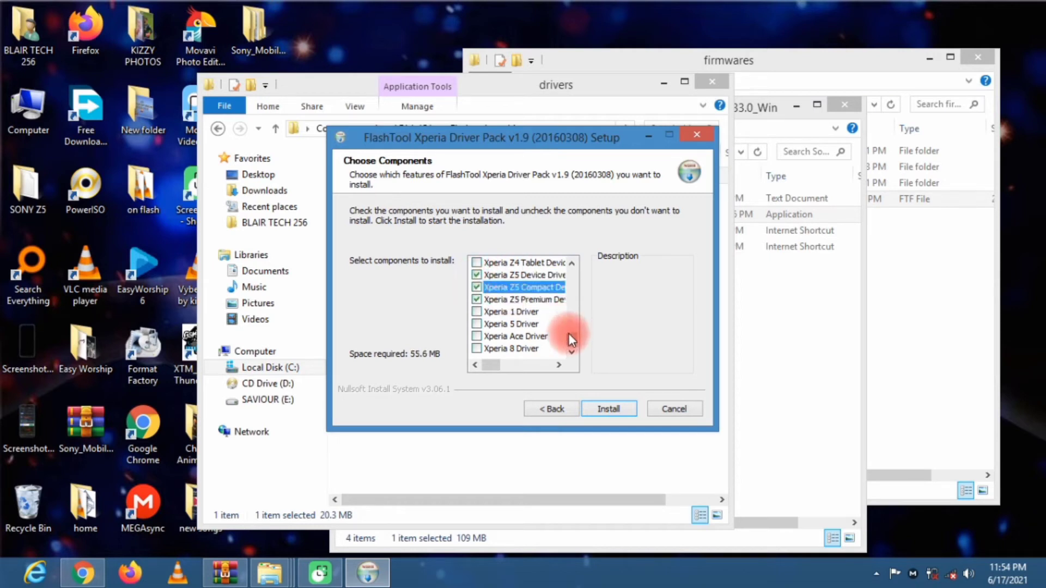
left_click_drag(572, 341, 577, 368)
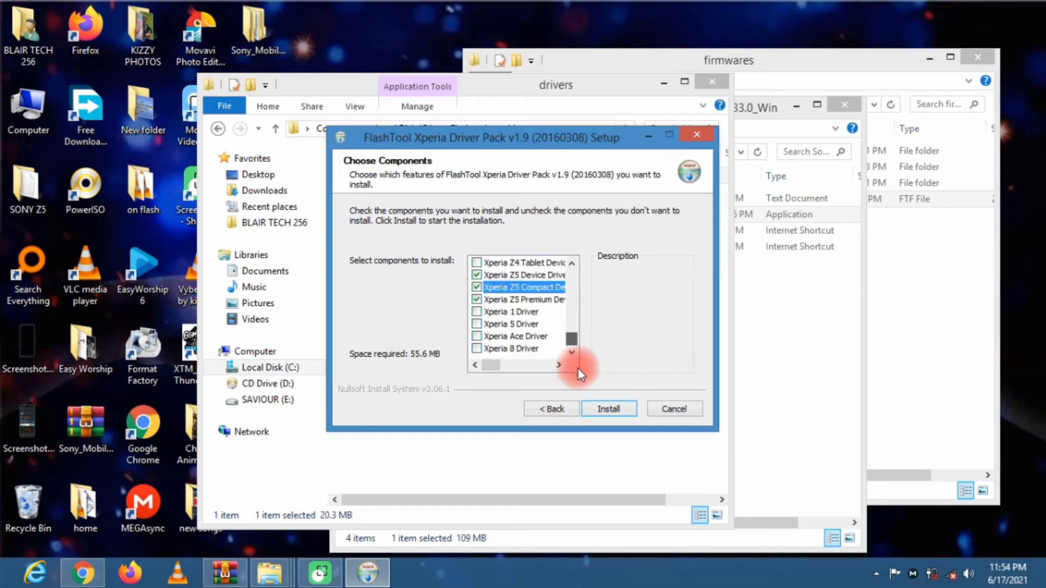
Install the selected Xperia drivers and complete both the Device Driver Installation Wizard and the driver pack setup.
left_click(612, 408)
left_click(396, 396)
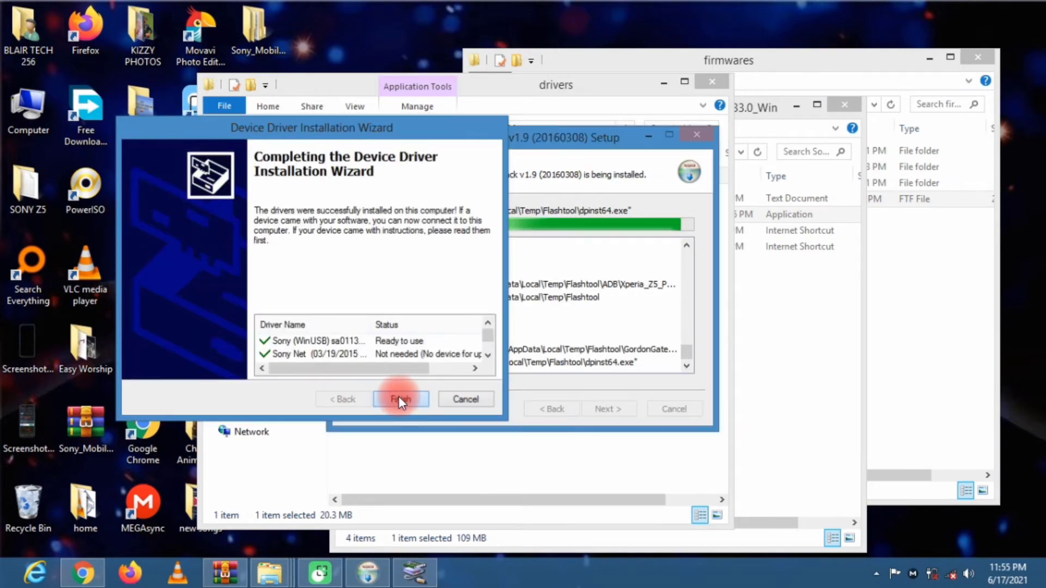
left_click(397, 398)
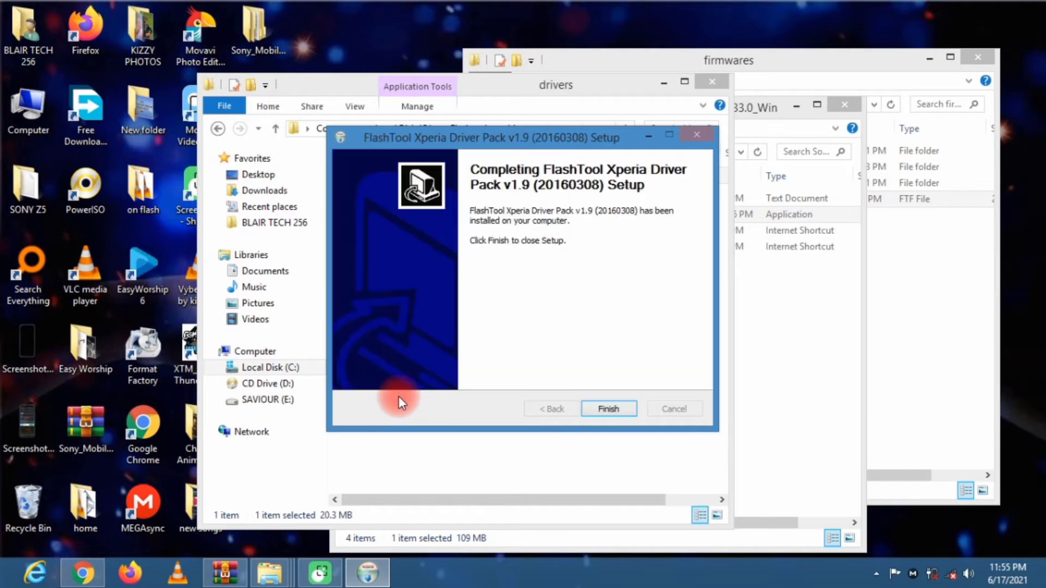
left_click(598, 406)
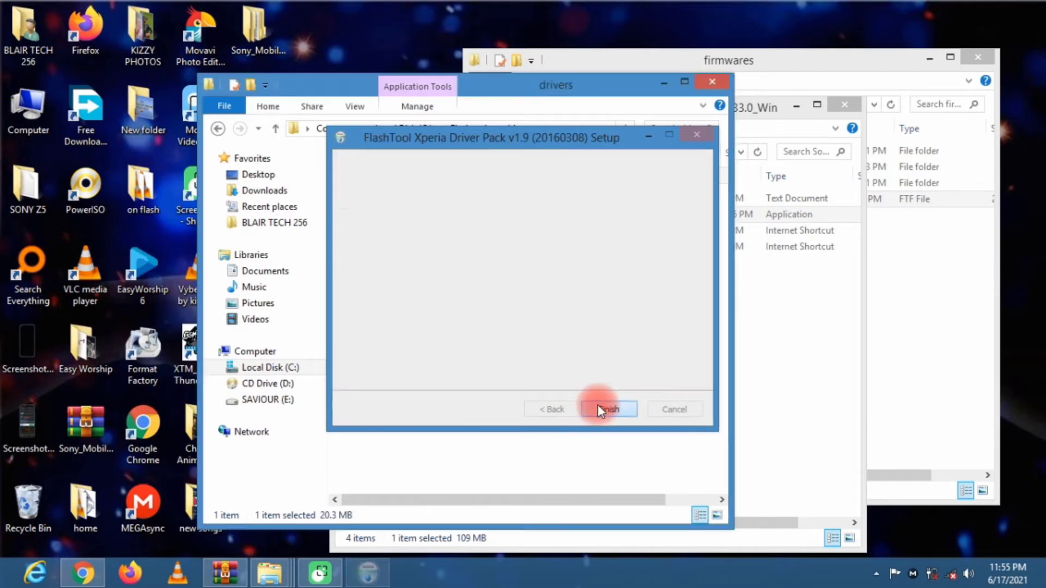
Go back to the Flashtool folder and run FlashTool64.exe as administrator.
left_click(218, 128)
left_click(409, 242)
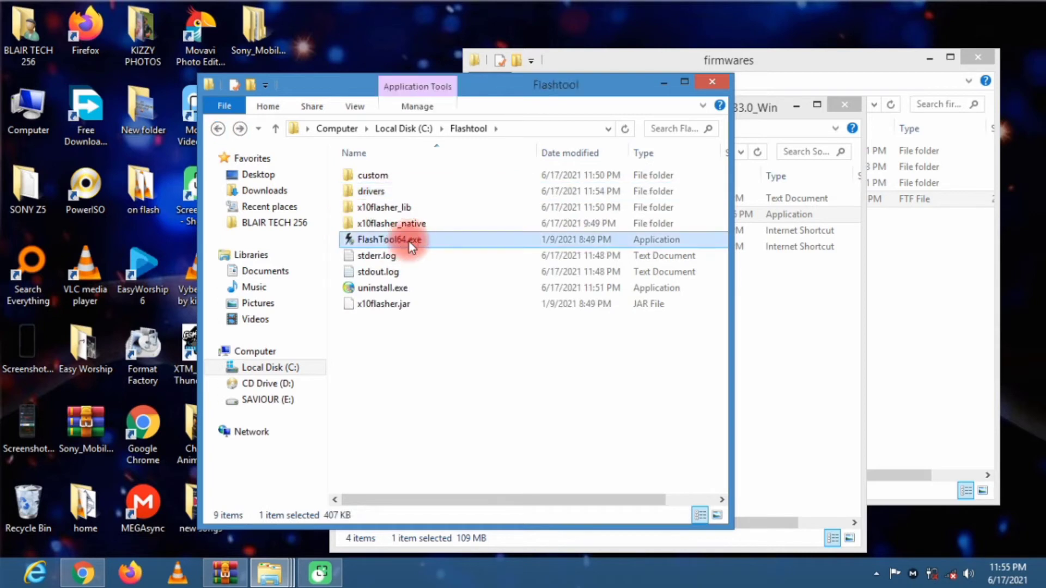
right_click(410, 242)
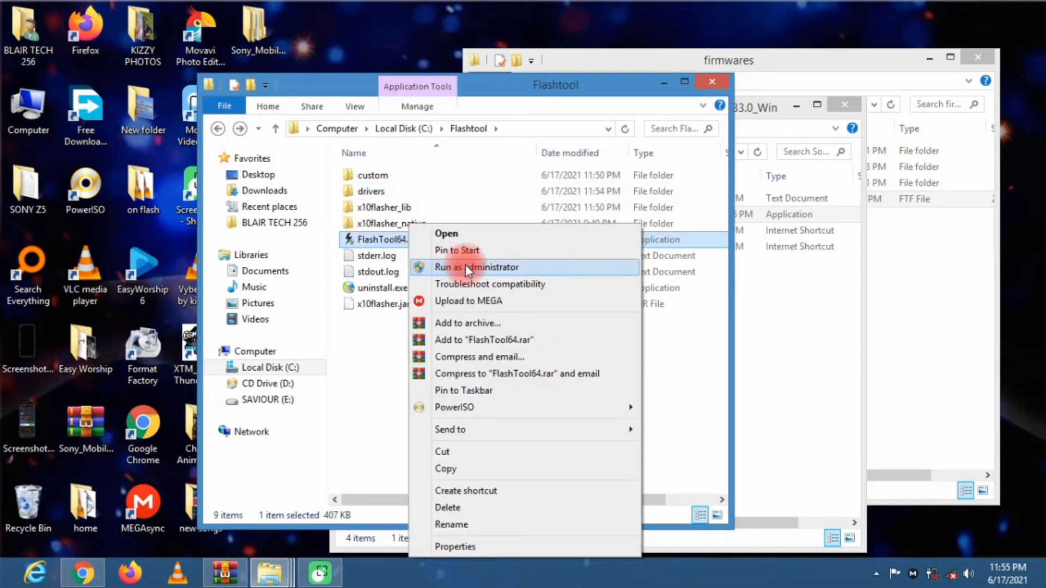
left_click(466, 264)
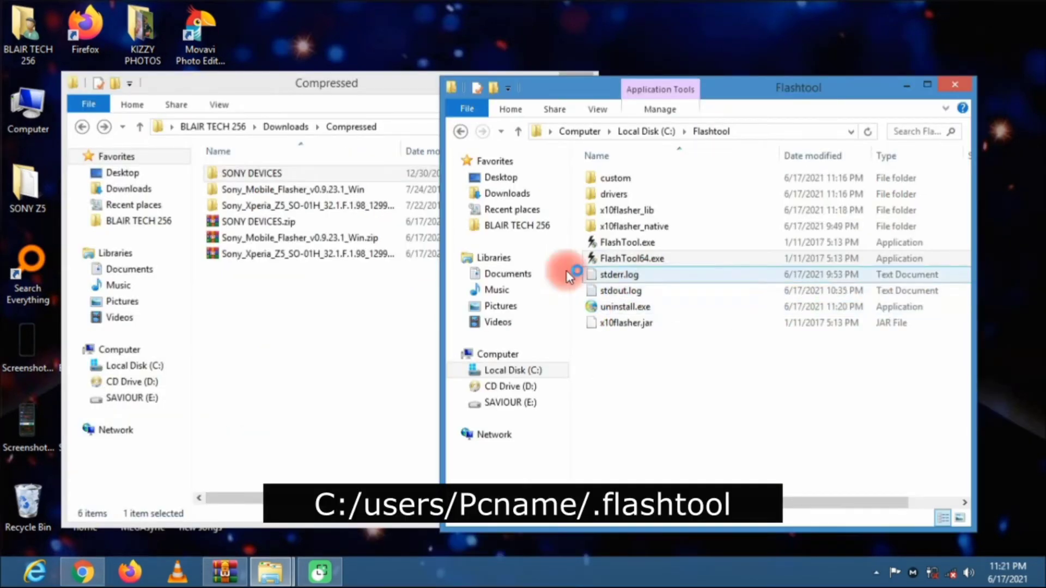
double_click(621, 307)
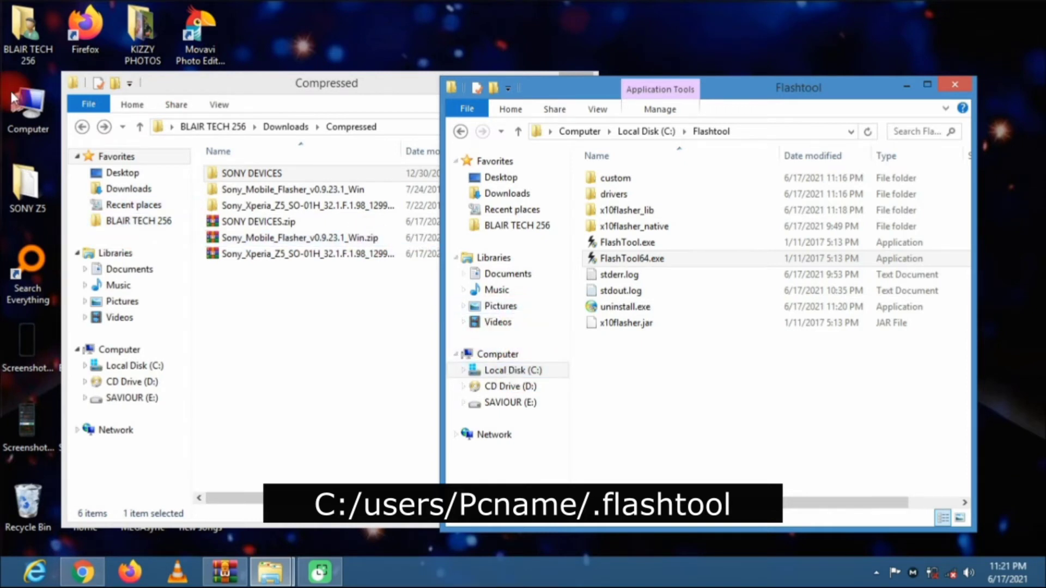
Open the PC user's profile folder under Users on Local Disk (C:) in a separate window and select the .flashTool folder.
left_click(25, 122)
double_click(24, 121)
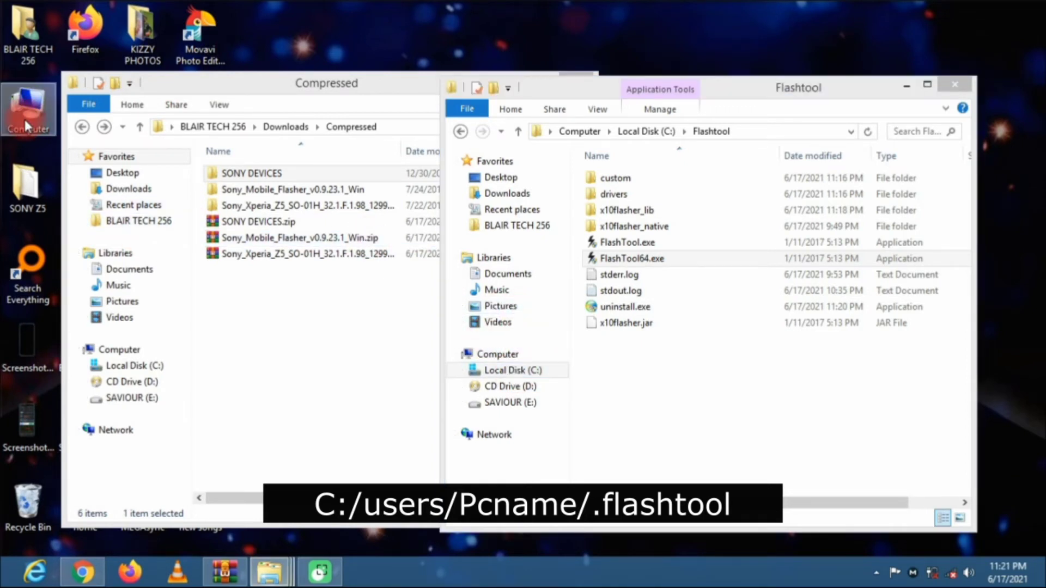
left_click(359, 104)
left_click_drag(359, 104, 345, 102)
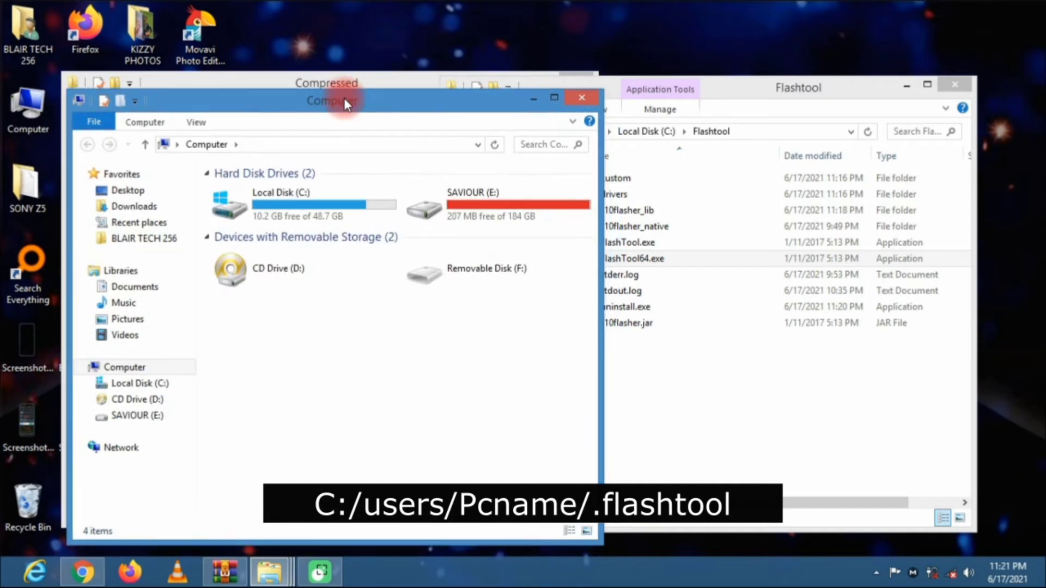
left_click(292, 205)
double_click(293, 205)
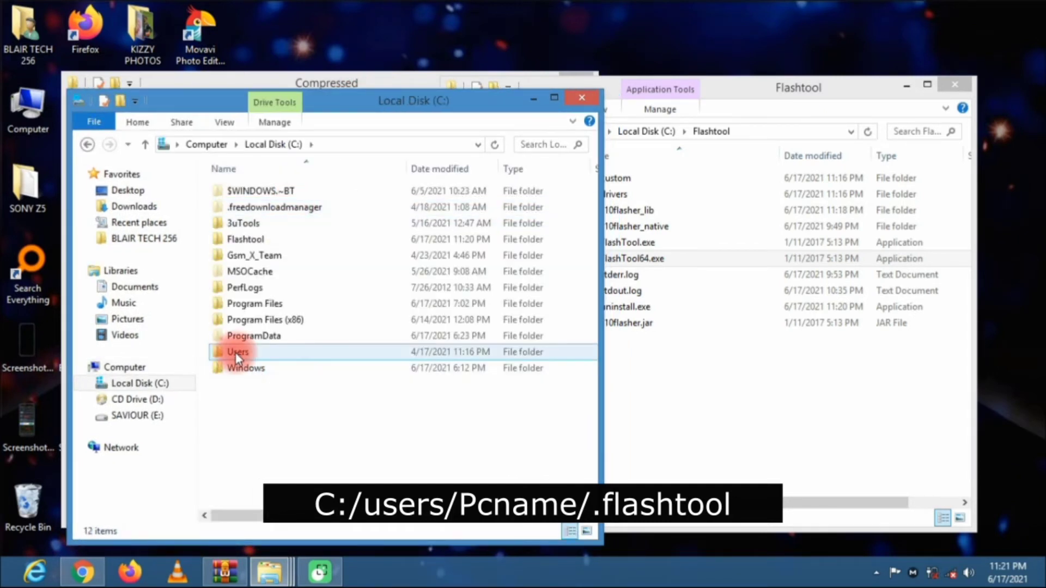
double_click(237, 352)
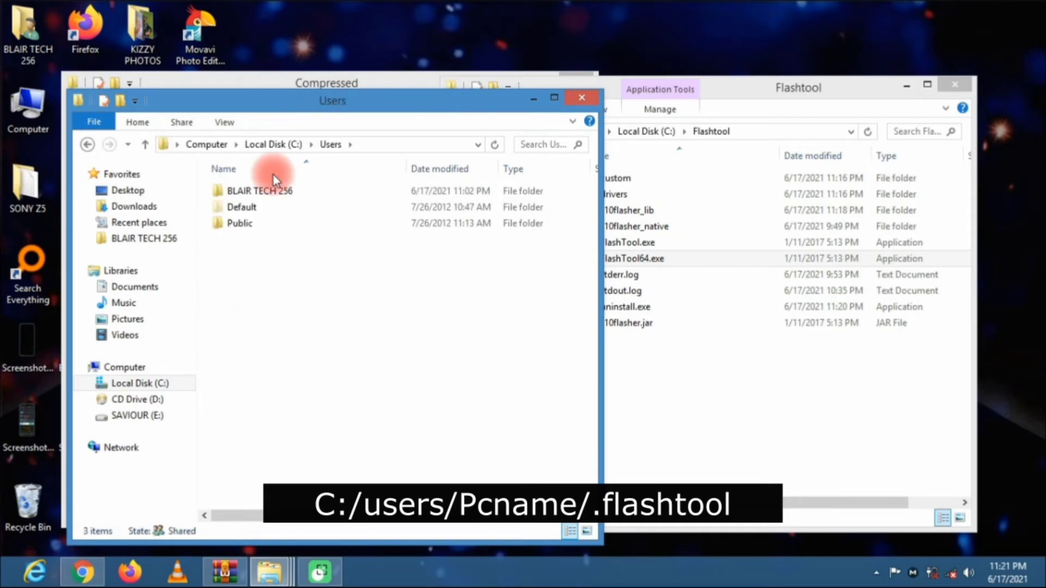
double_click(255, 192)
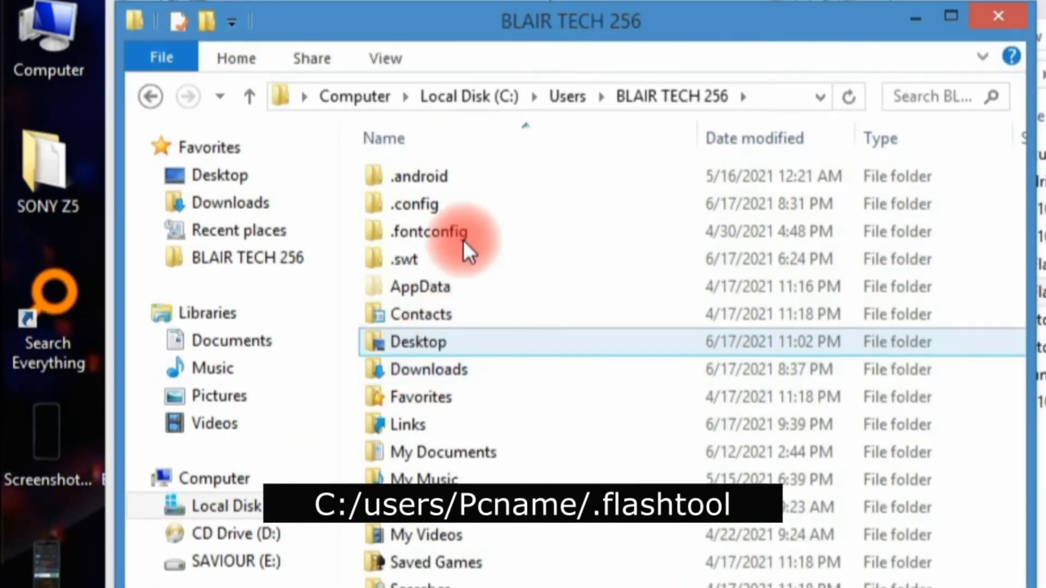
left_click(463, 256)
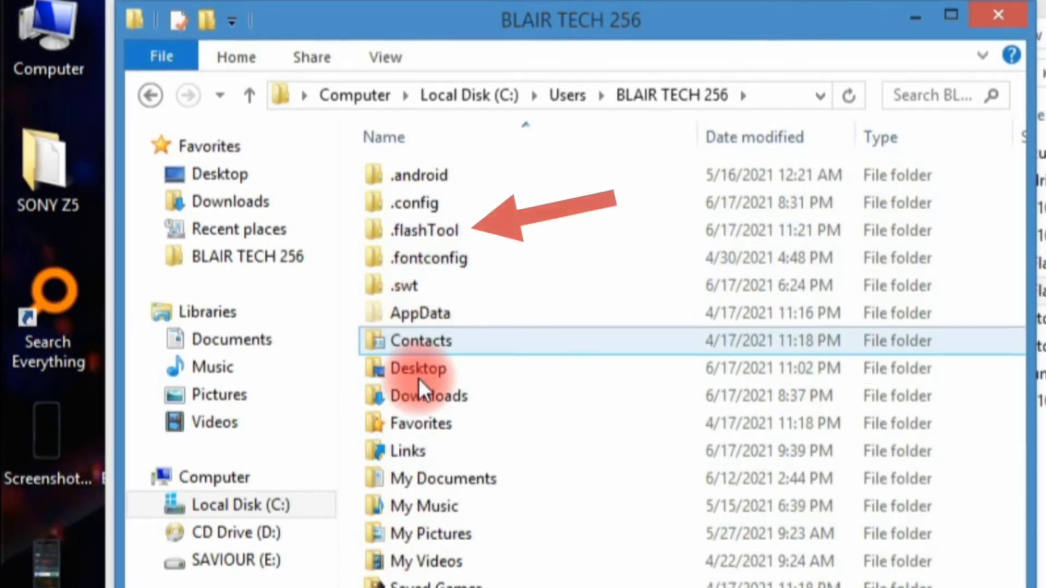
left_click(436, 240)
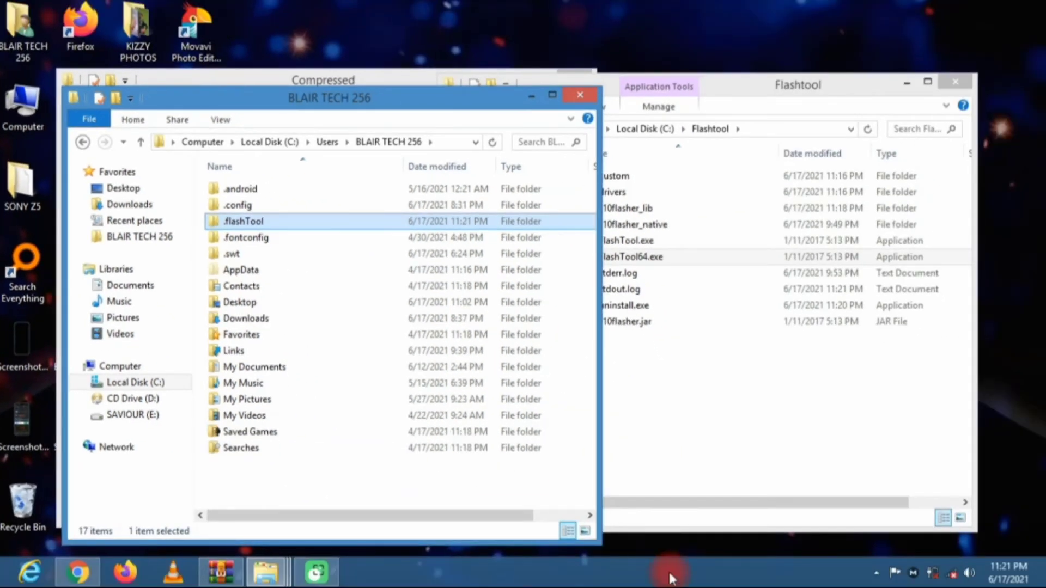
End the FlashTool64.exe task in Task Manager and minimize the Task Manager window.
right_click(670, 577)
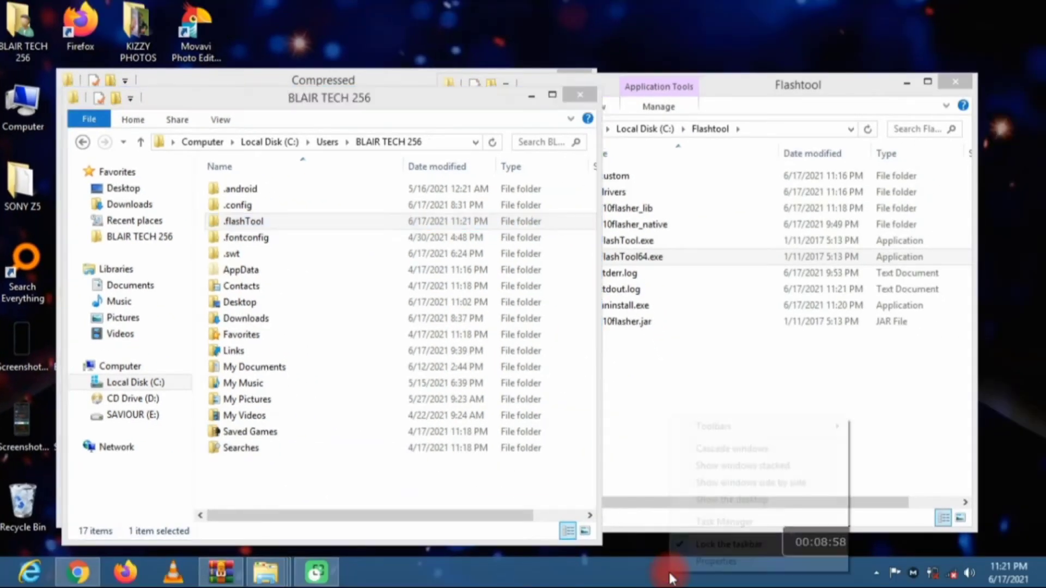
left_click(721, 518)
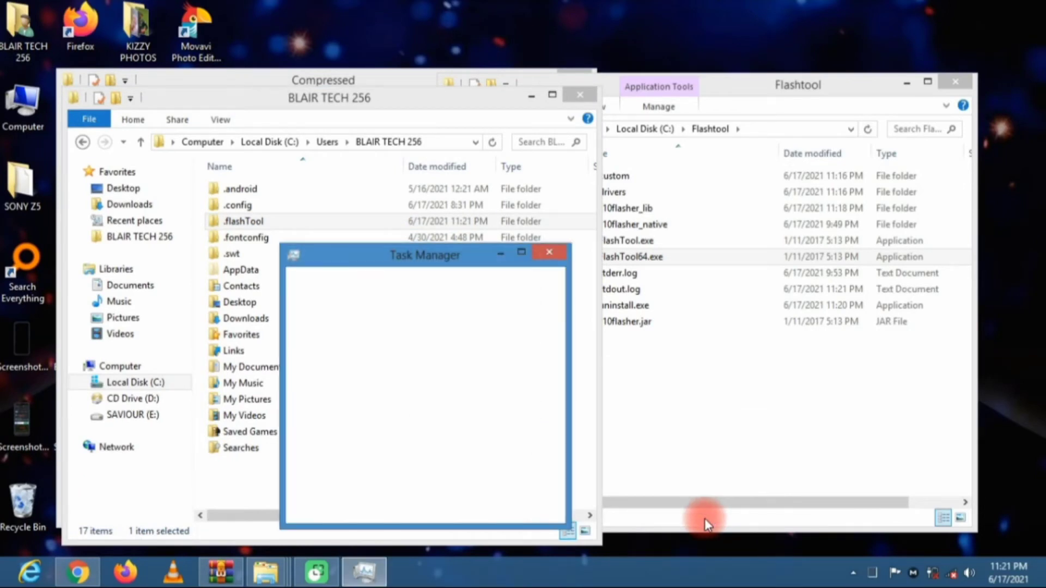
left_click_drag(362, 266, 735, 173)
left_click(714, 186)
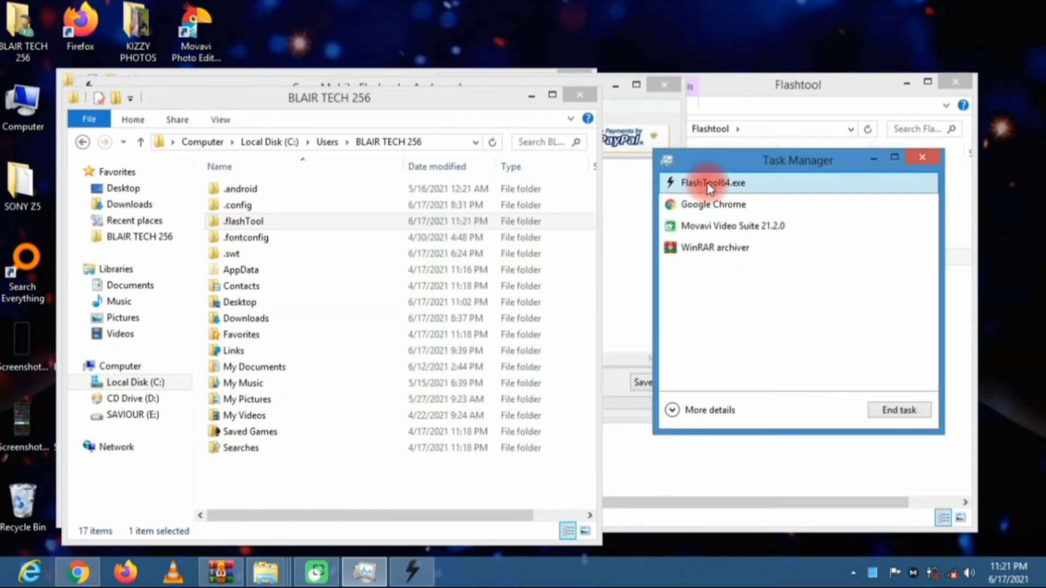
left_click(898, 413)
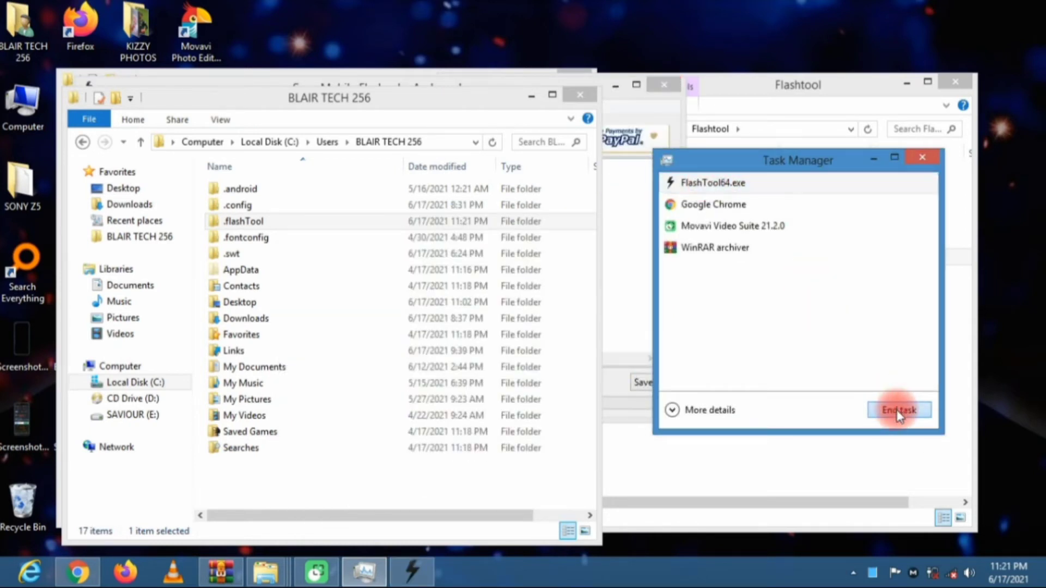
left_click(872, 159)
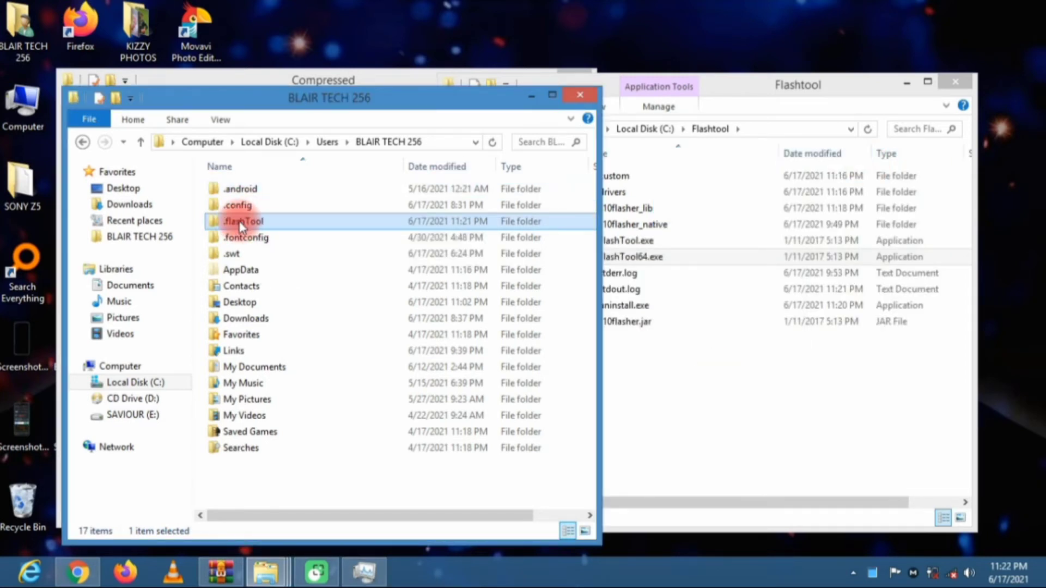
Open the devices folder inside .flashTool and, alongside it, the extracted SONY DEVICES folder from the Compressed downloads.
double_click(286, 221)
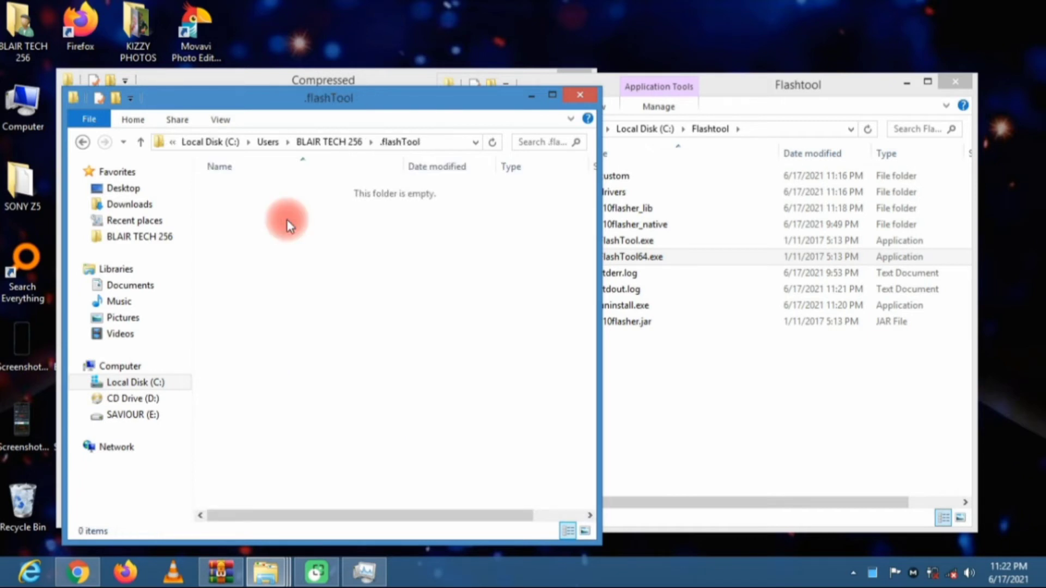
left_click(287, 220)
double_click(247, 190)
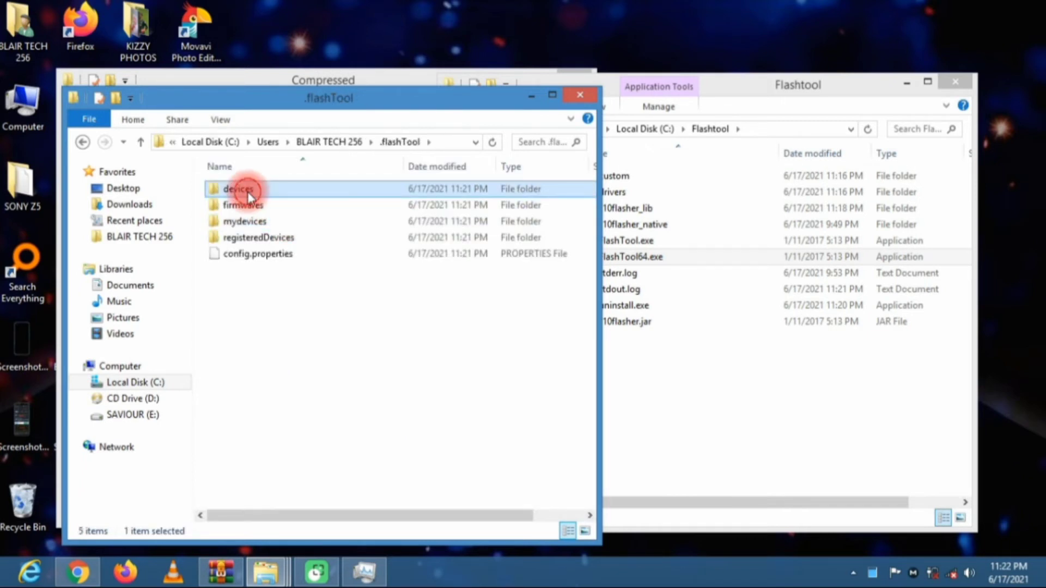
left_click(734, 397)
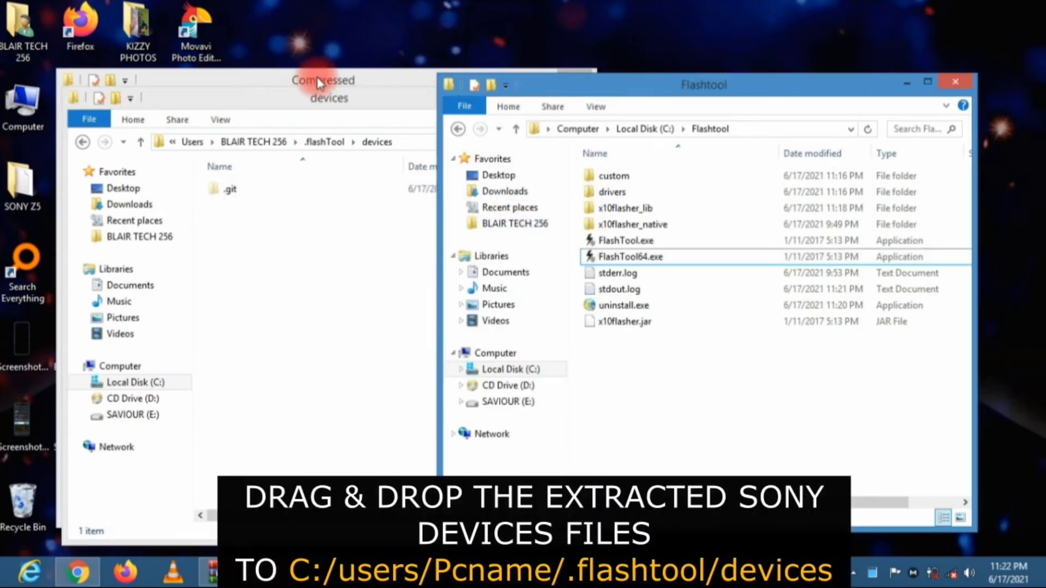
left_click_drag(252, 82, 618, 97)
left_click(631, 197)
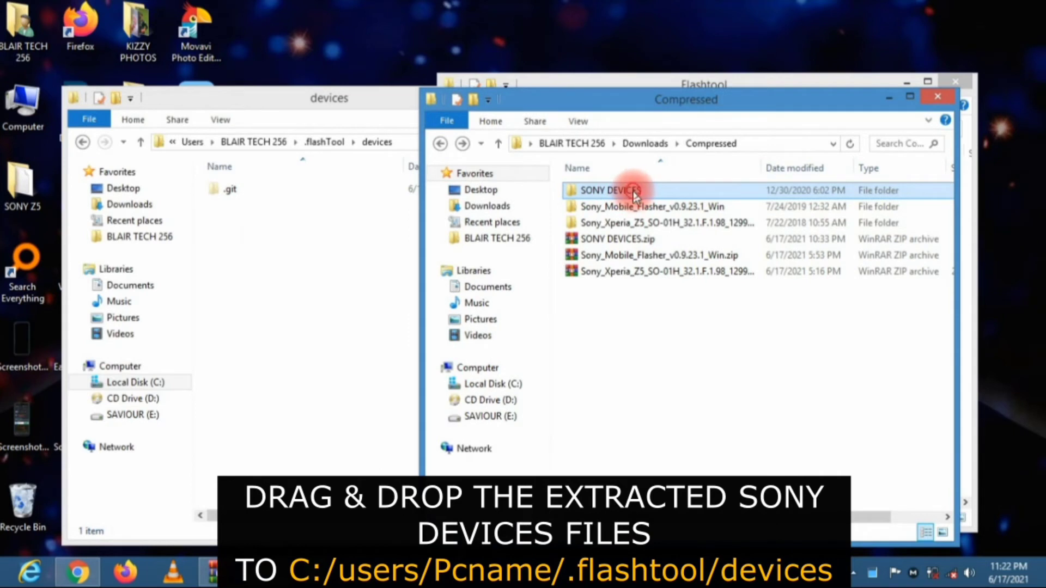
double_click(632, 190)
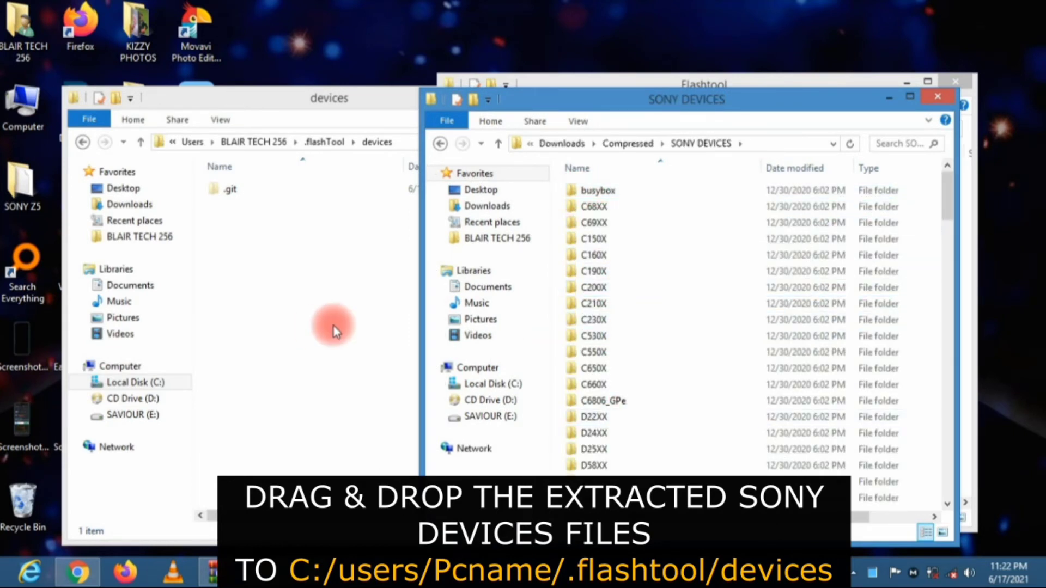
Move all the device folders from SONY DEVICES into the .flashTool devices folder.
left_click(630, 272)
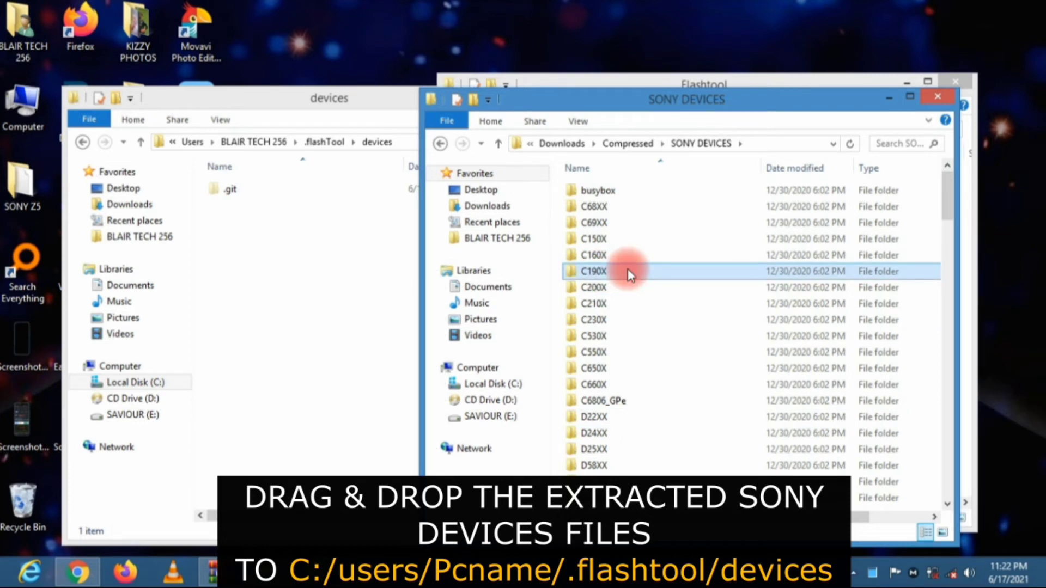
key("ctrl+a")
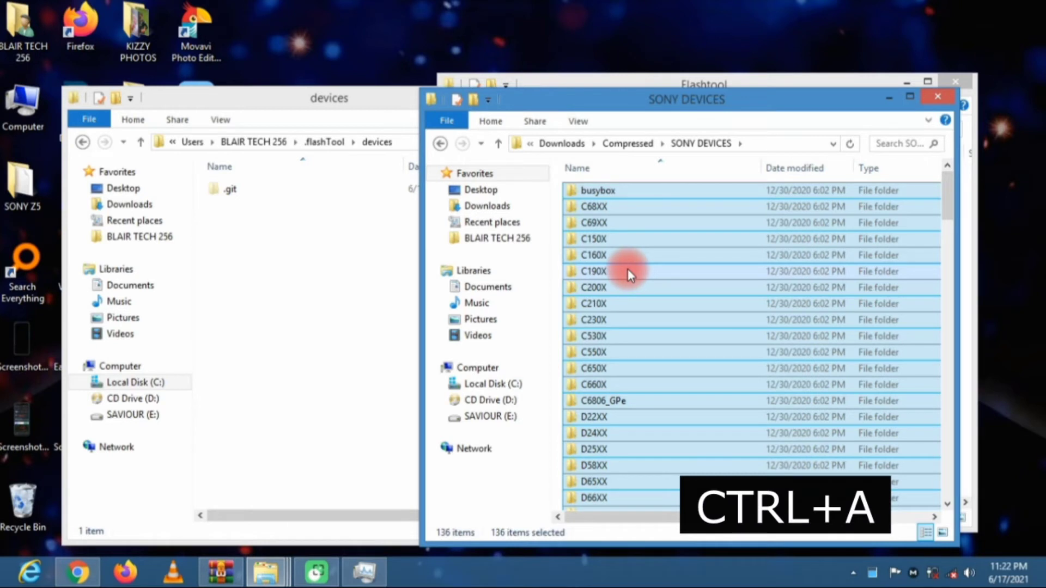
left_click_drag(705, 263, 315, 284)
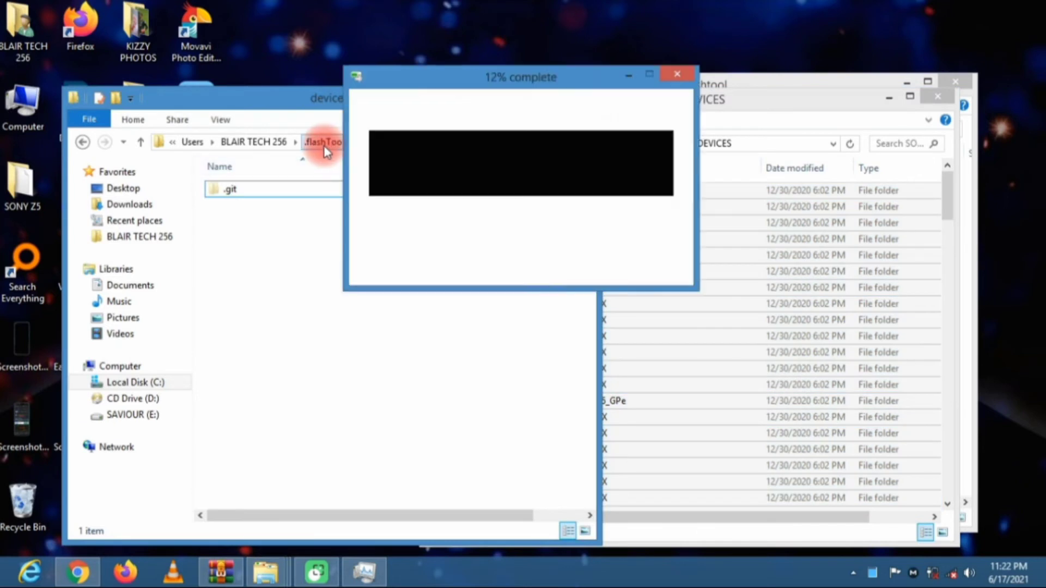
left_click_drag(516, 76, 546, 231)
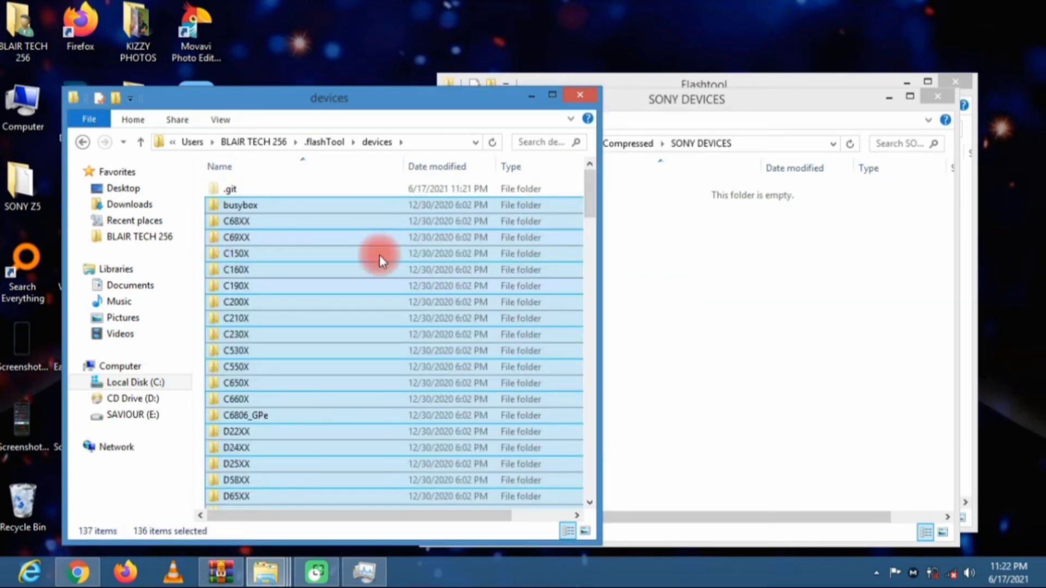
Move SO-01H_32.1.F.1.98_1299-6036_R22C.ftf from the extracted Xperia Z5 Firmware folder into .flashTool's firmwares folder and close the source window.
left_click(323, 143)
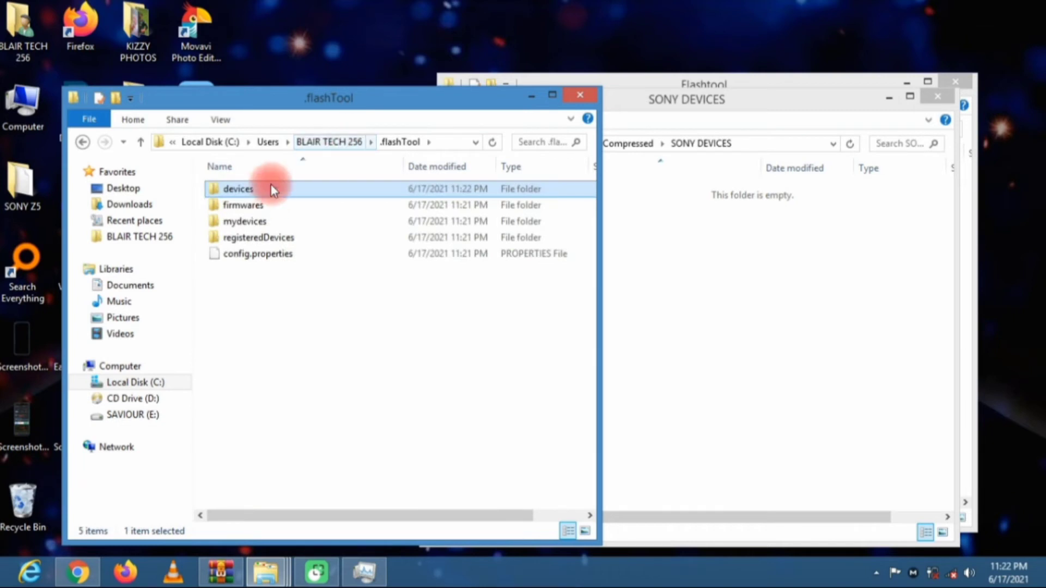
double_click(244, 205)
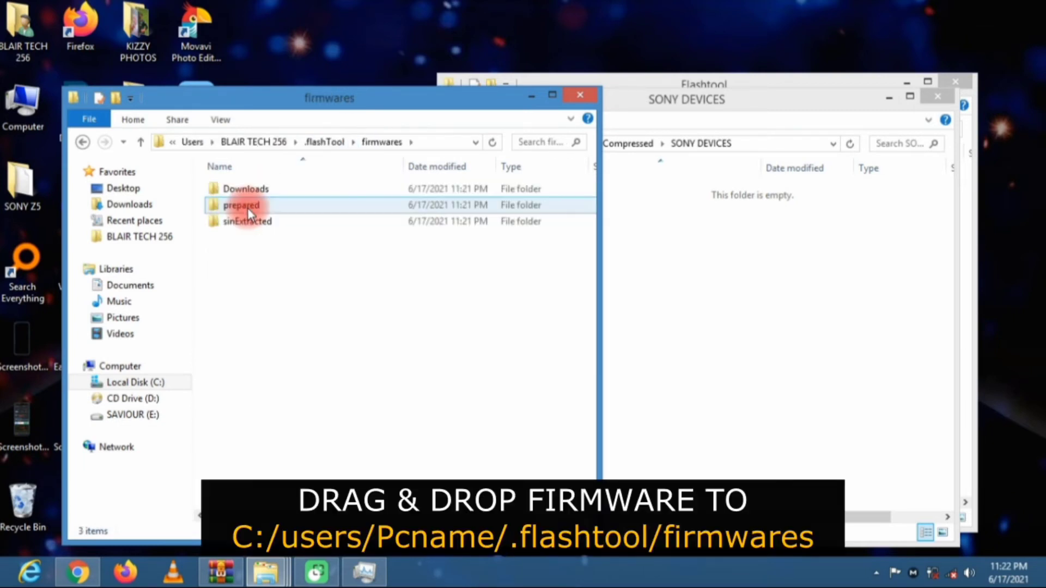
left_click_drag(292, 107, 321, 92)
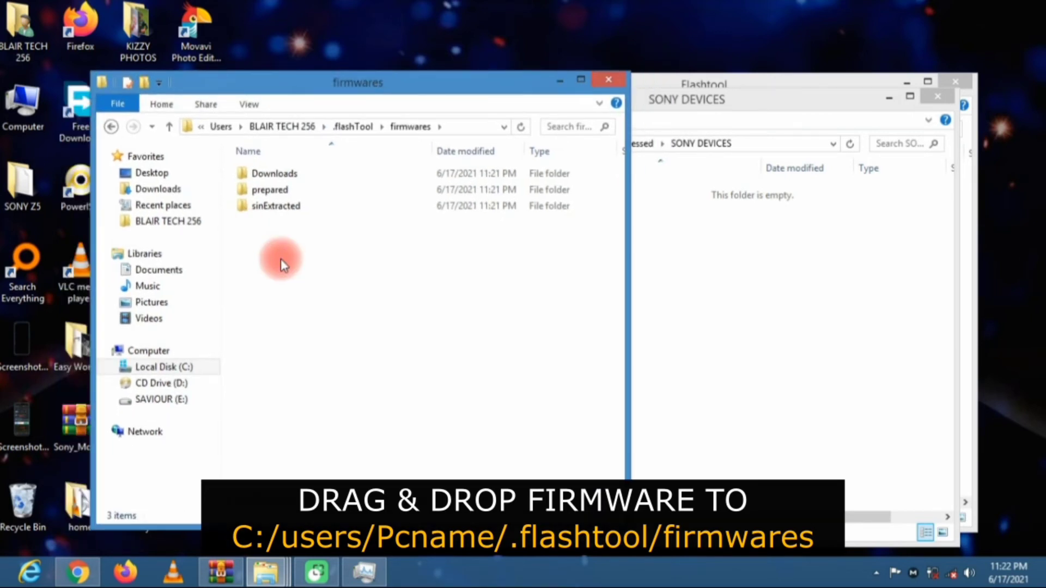
left_click(738, 309)
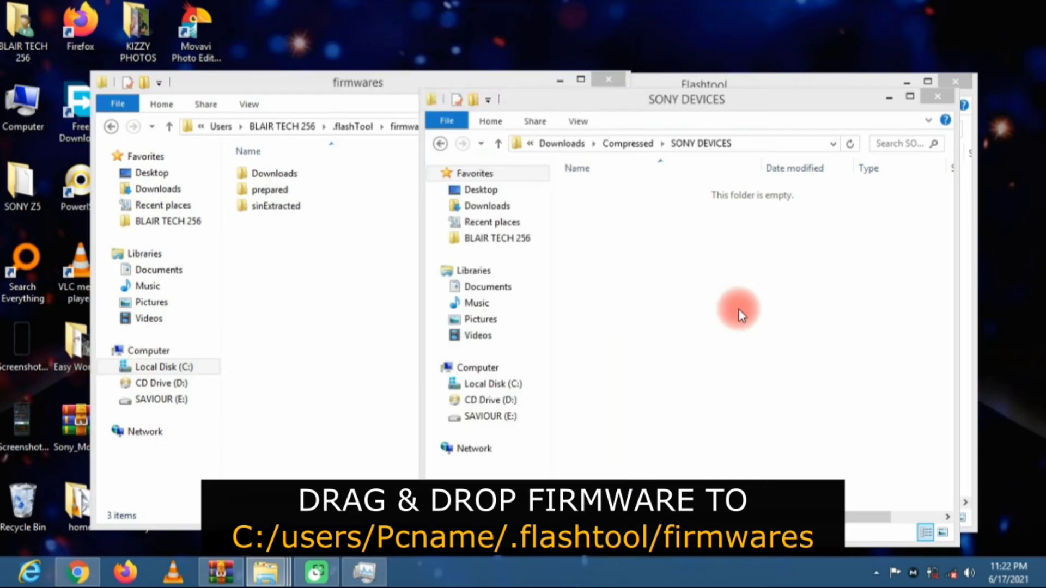
left_click(629, 144)
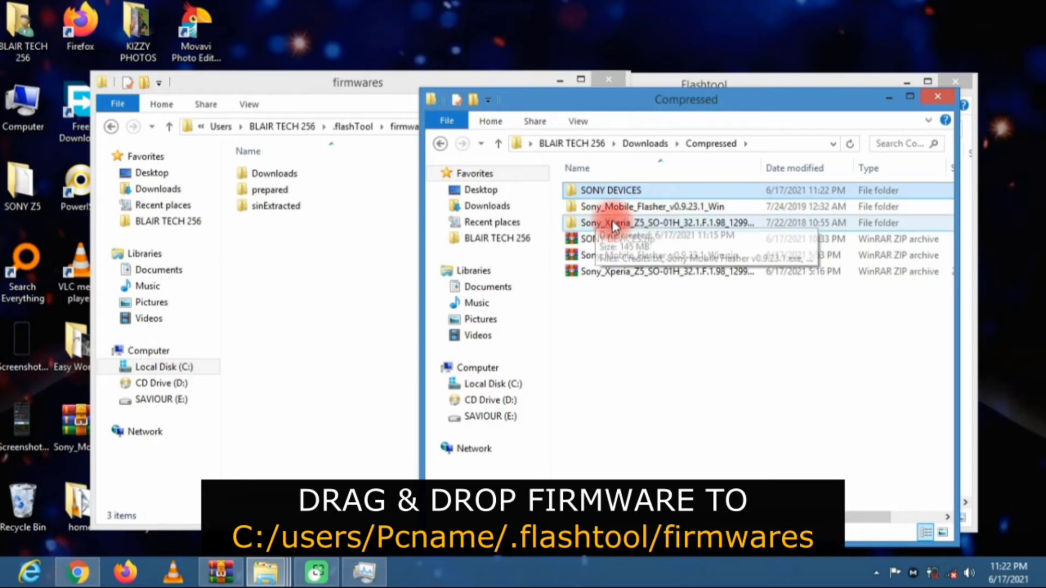
double_click(630, 224)
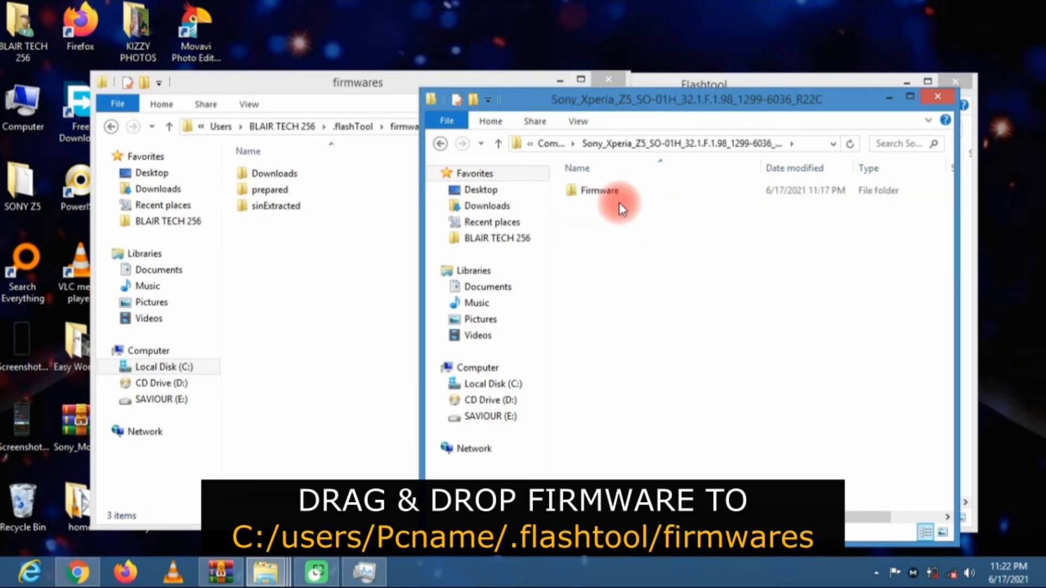
left_click(659, 192)
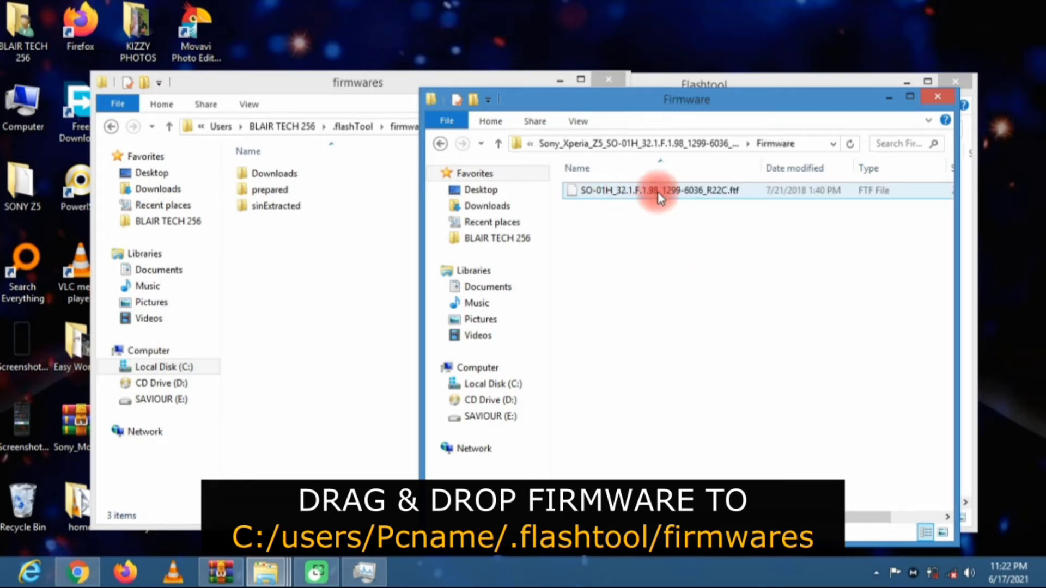
left_click_drag(700, 194, 326, 297)
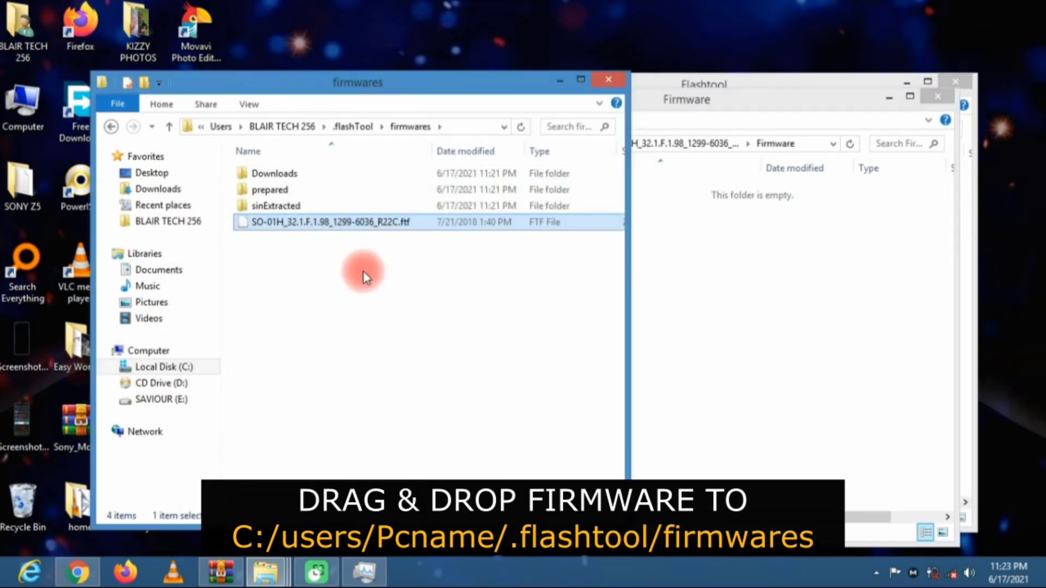
left_click(744, 239)
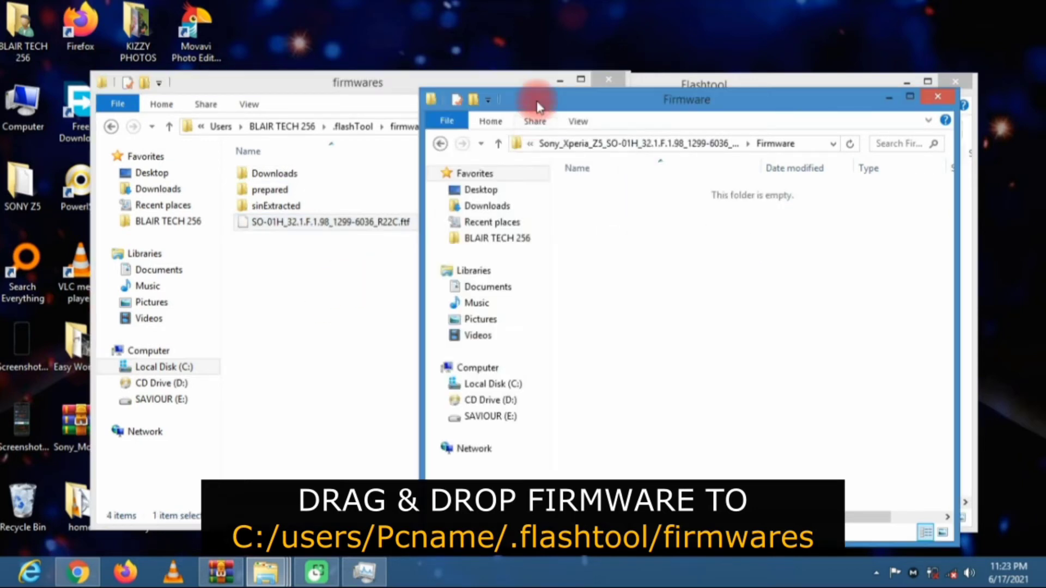
left_click(938, 98)
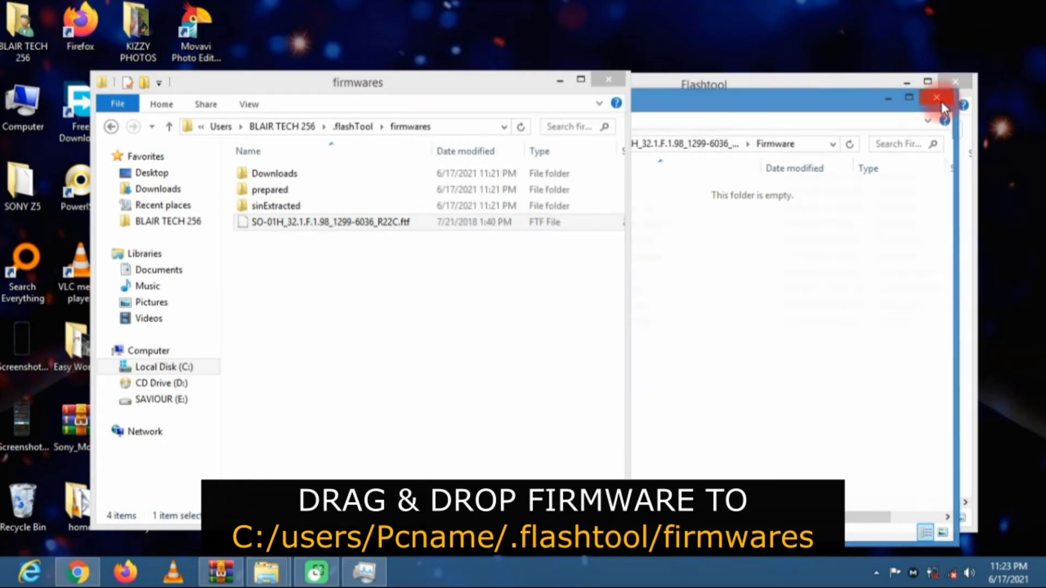
Run FlashTool64.exe from the Flashtool folder as administrator again.
left_click(778, 337)
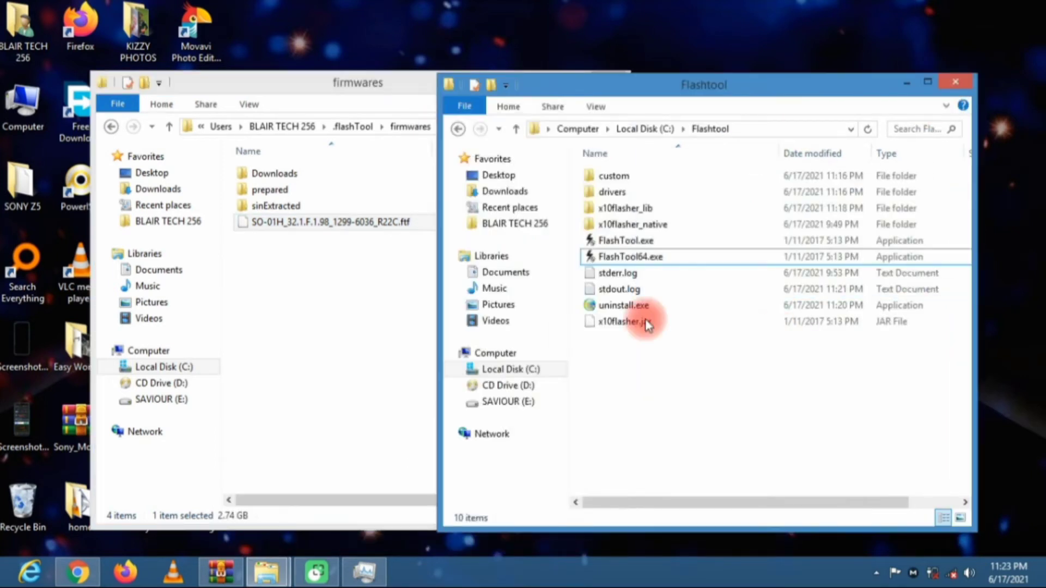
left_click(629, 258)
right_click(629, 260)
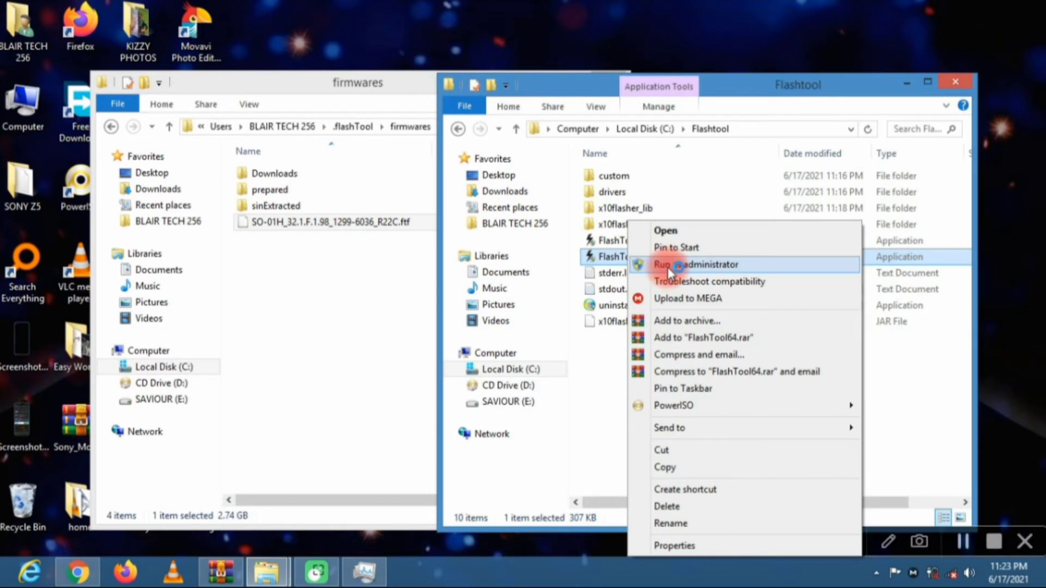
left_click(668, 266)
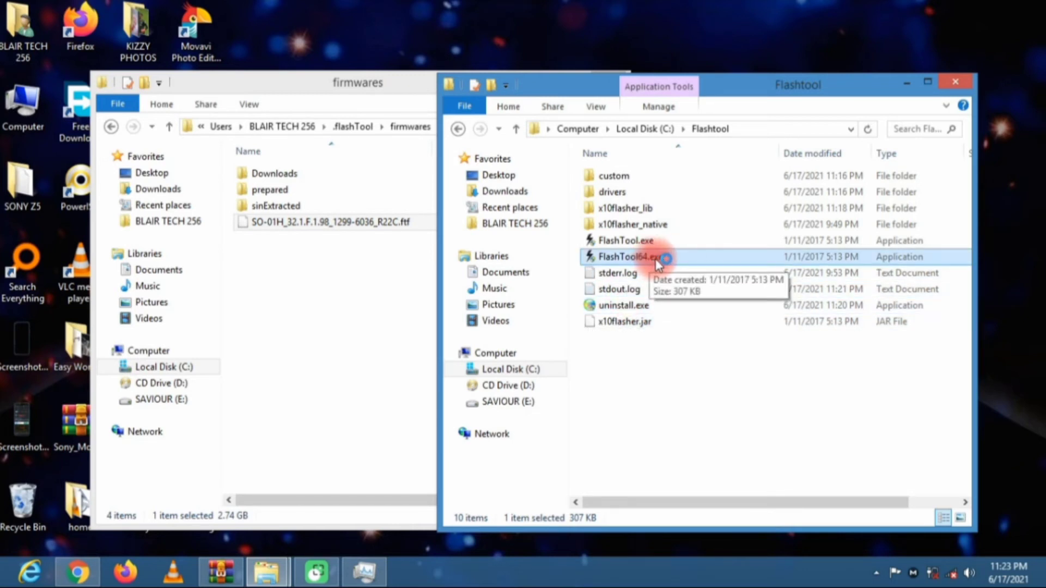
Minimize the Flashtool and firmwares folder windows to clear the desktop.
left_click(606, 239)
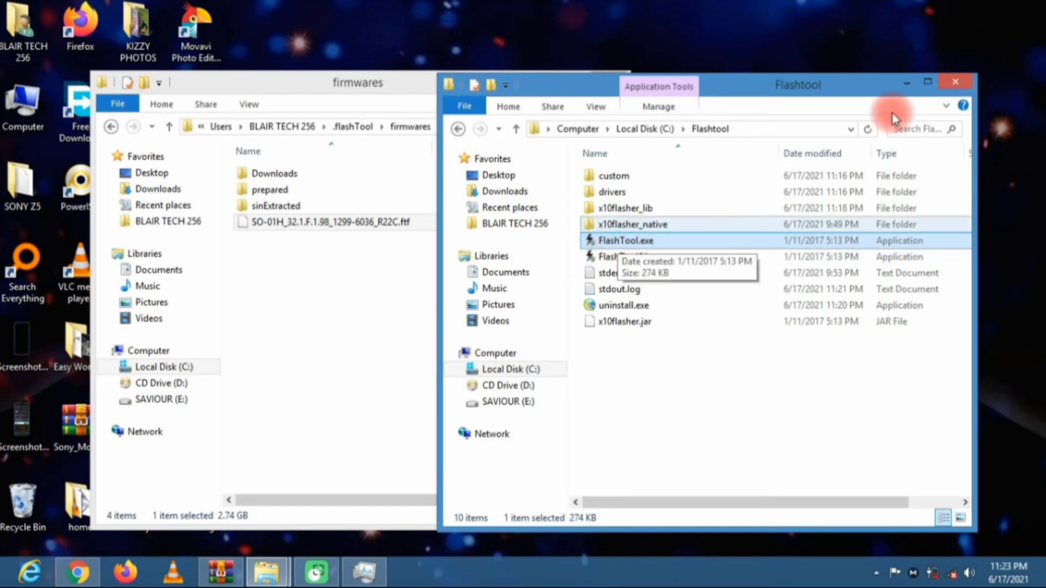
left_click(906, 82)
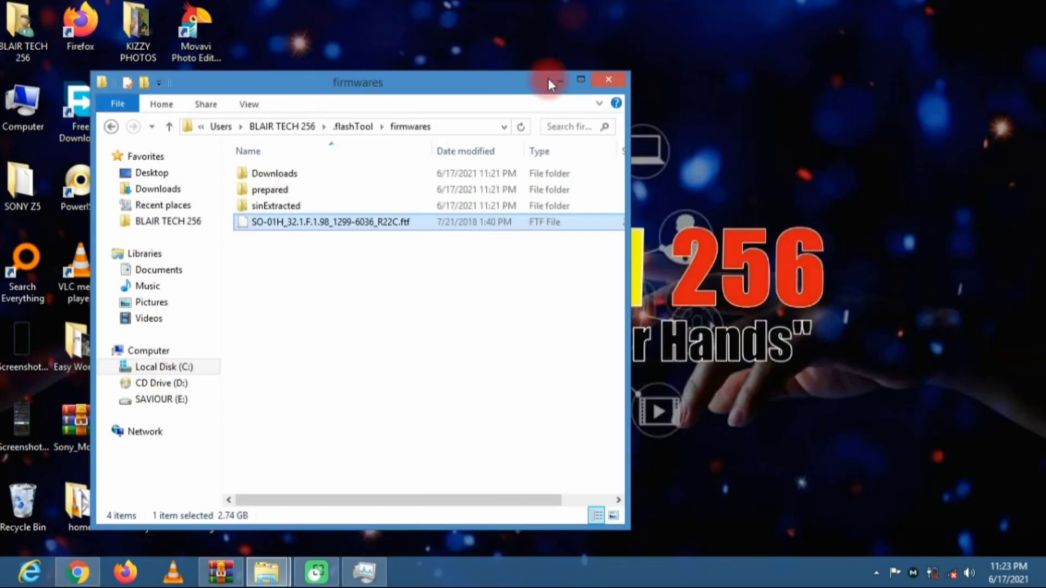
left_click(440, 84)
left_click_drag(505, 80, 580, 70)
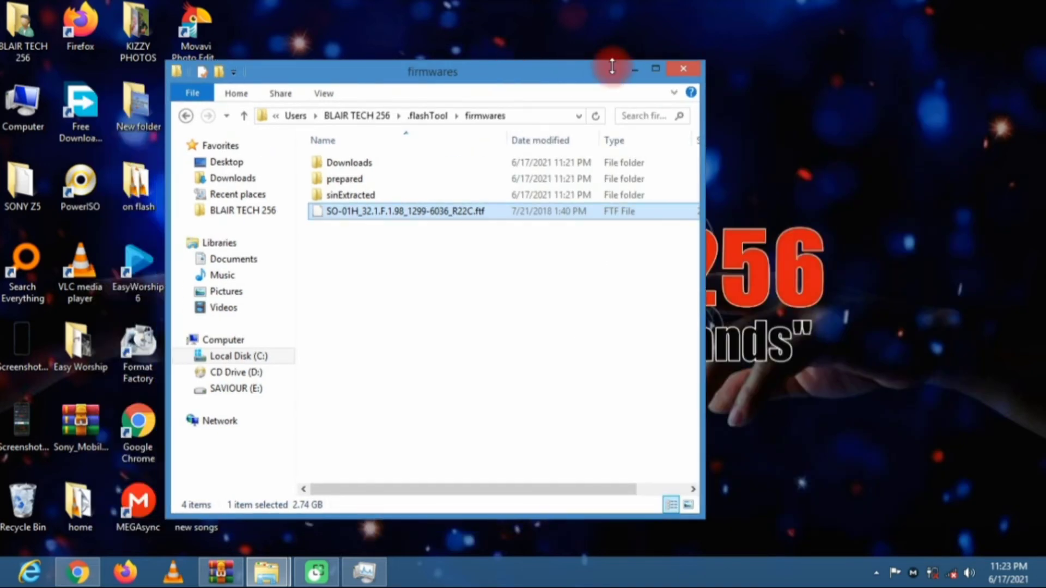
left_click(636, 70)
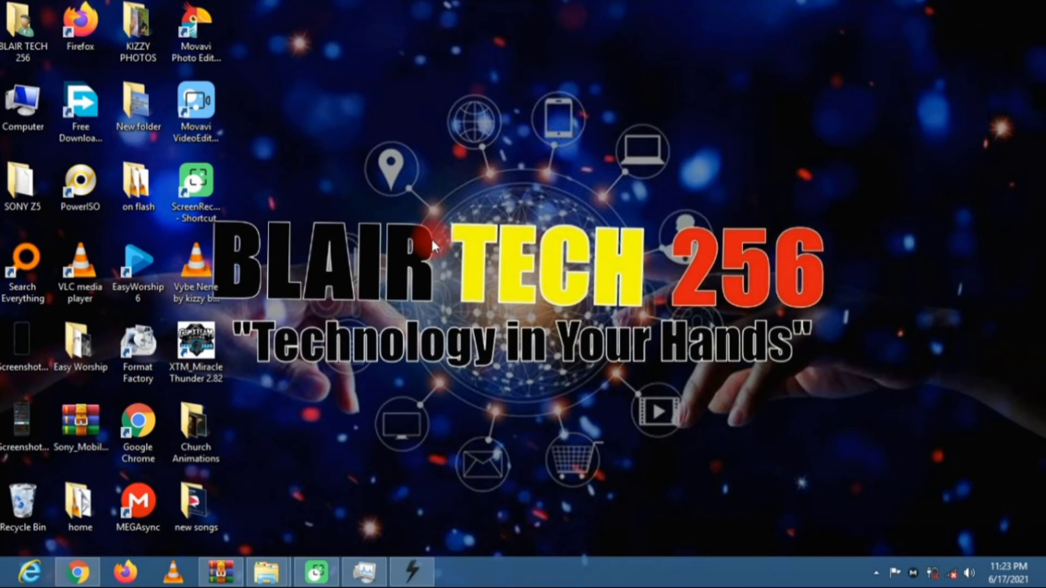
left_click(432, 239)
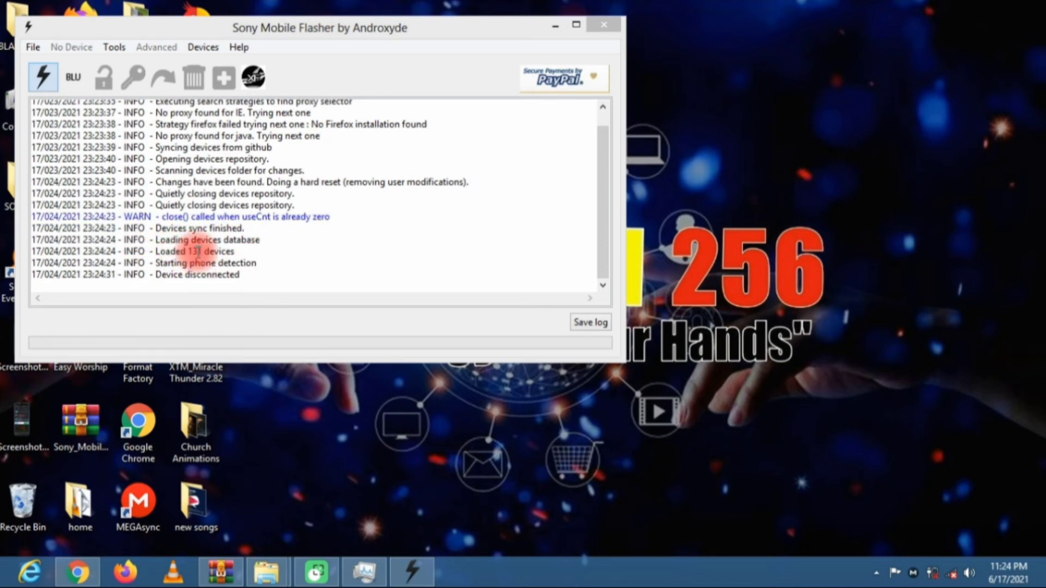
Start flashing a device in Sony Mobile Flasher with Flashmode as the boot mode to open the Firmware Selector.
left_click_drag(168, 28, 256, 41)
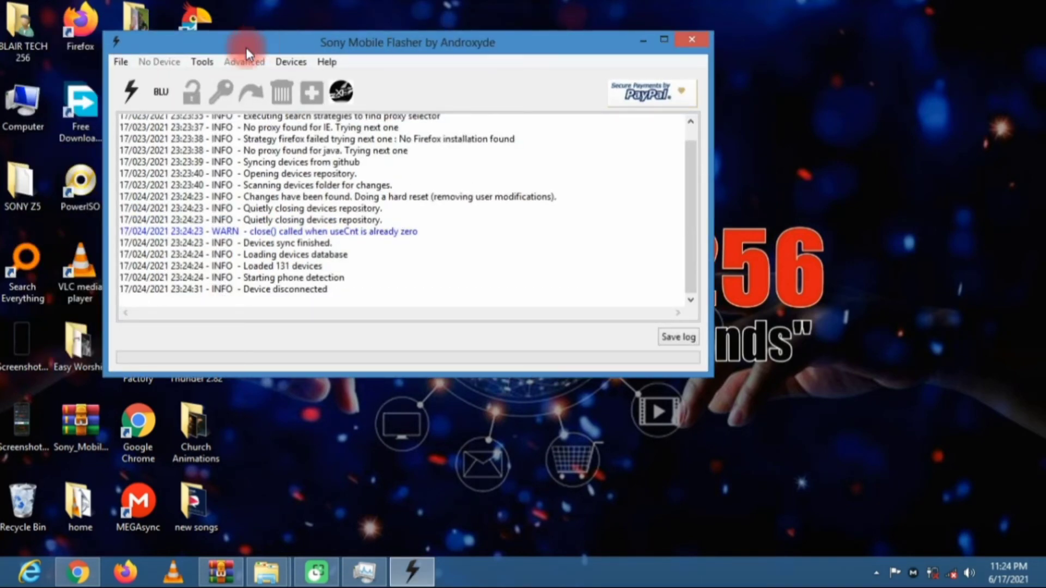
left_click(131, 94)
left_click(379, 209)
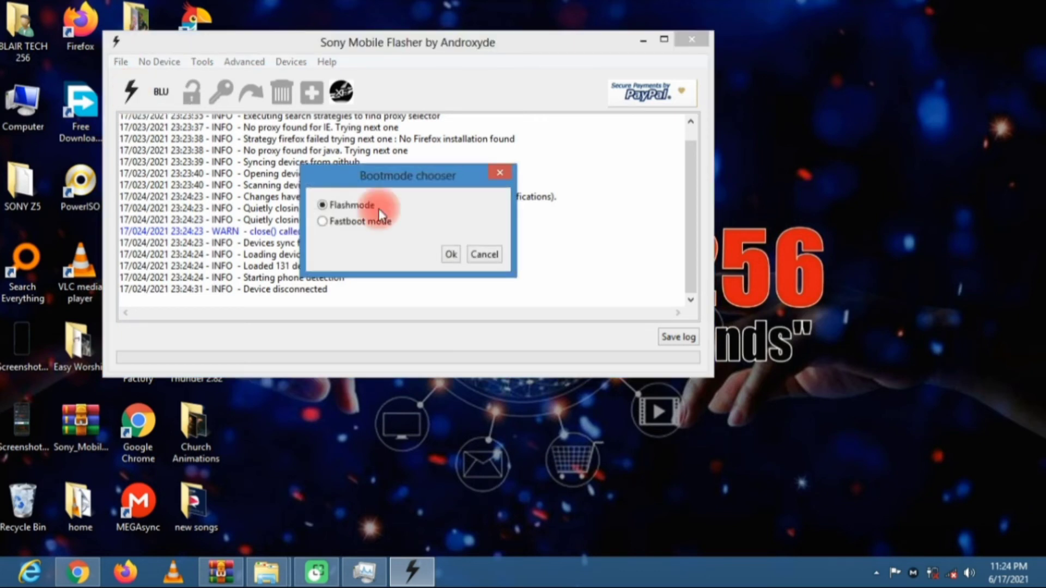
left_click(453, 256)
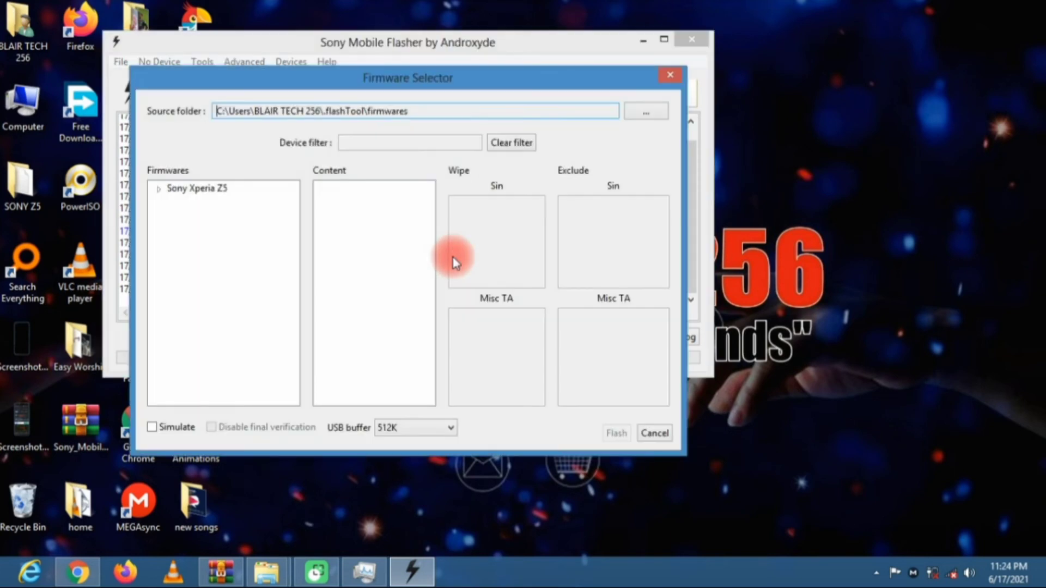
Check the Sony Xperia Z5 entry in the Firmware Selector against the FTF file stored in .flashTool's firmwares folder.
left_click(200, 189)
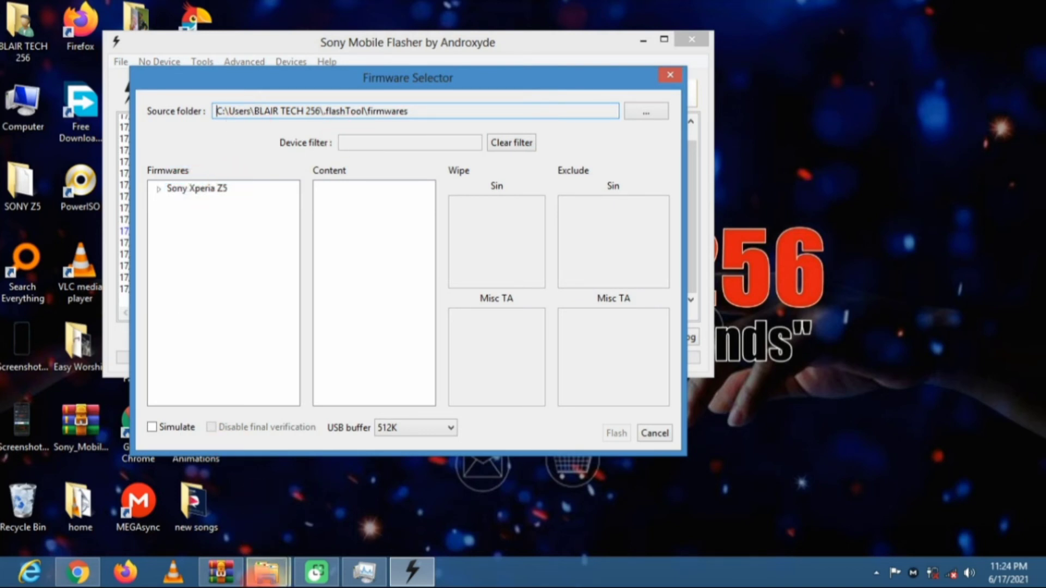
left_click(177, 188)
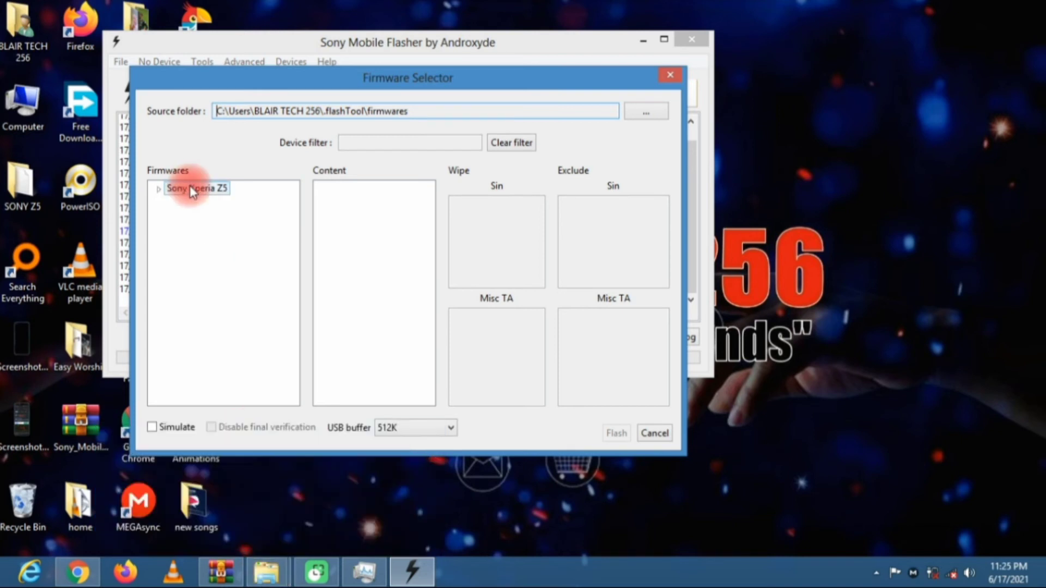
left_click(197, 192)
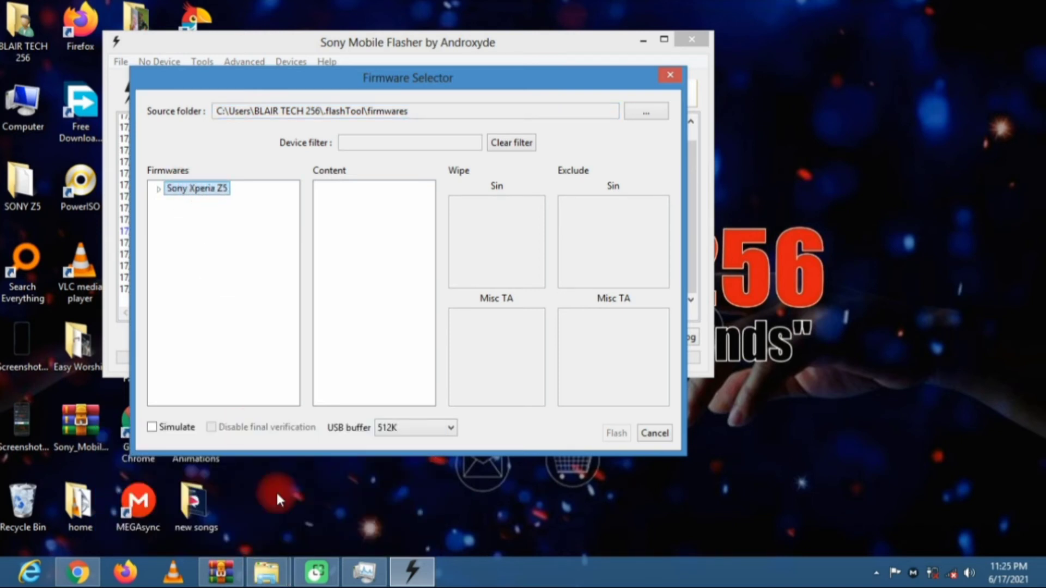
mouse_move(275, 582)
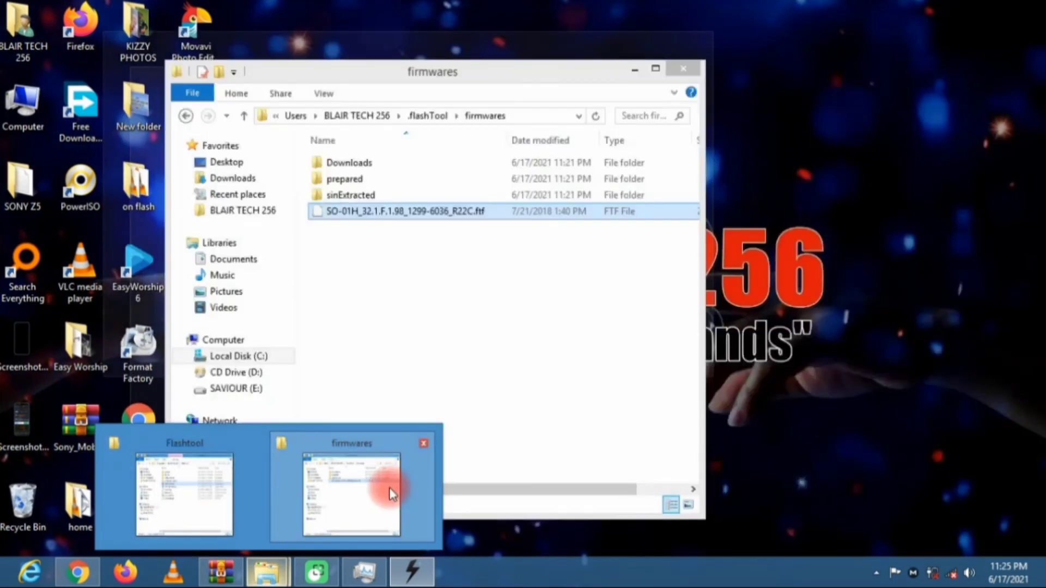
left_click(390, 492)
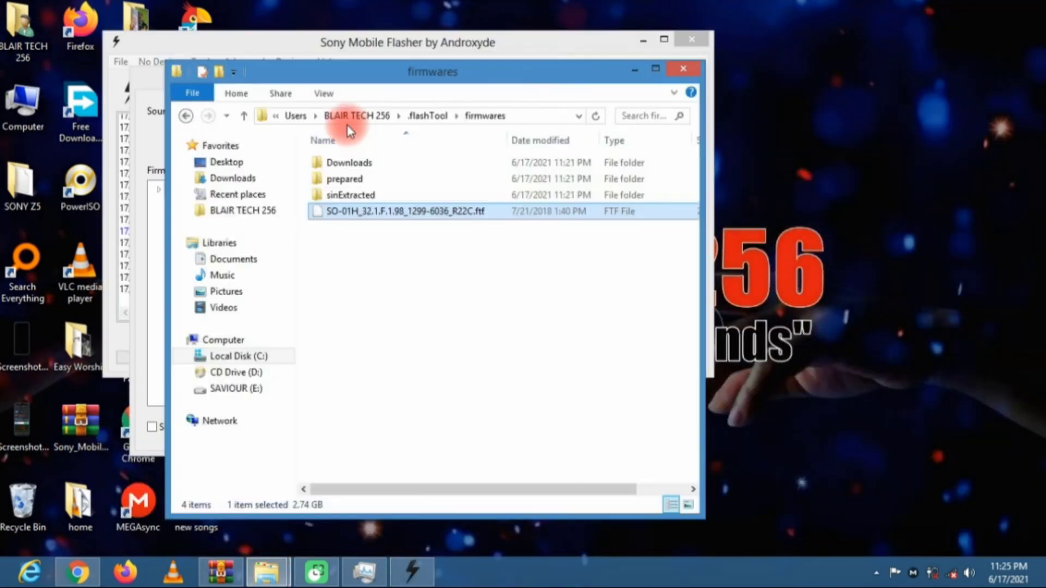
left_click_drag(320, 75, 617, 60)
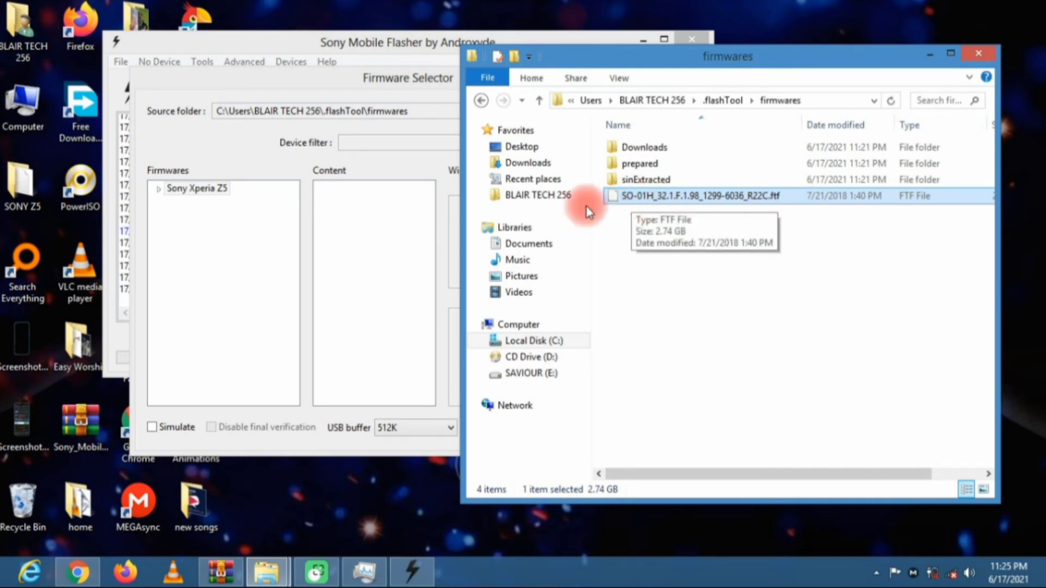
left_click(197, 190)
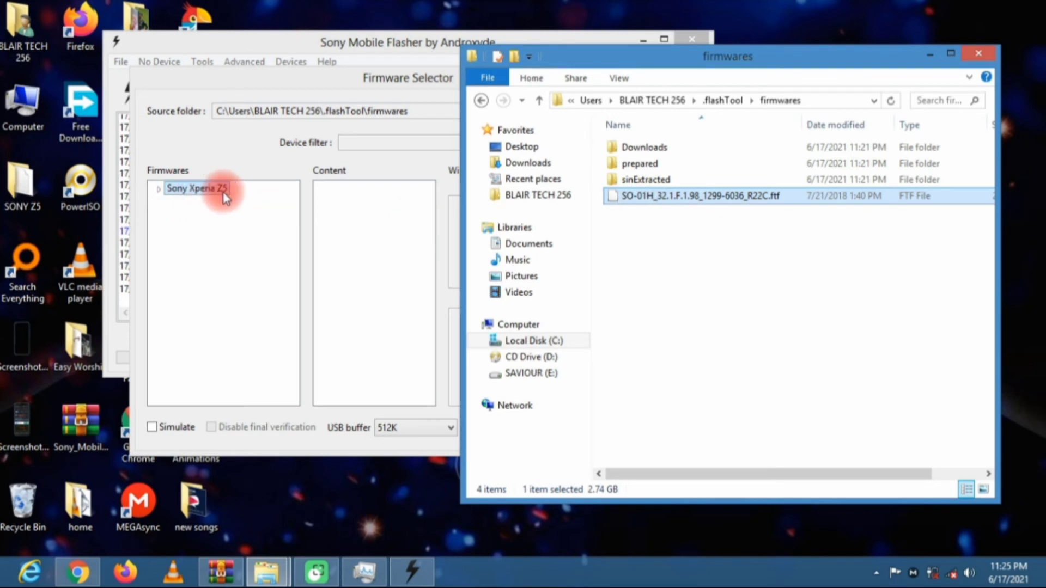
left_click(732, 261)
left_click(254, 271)
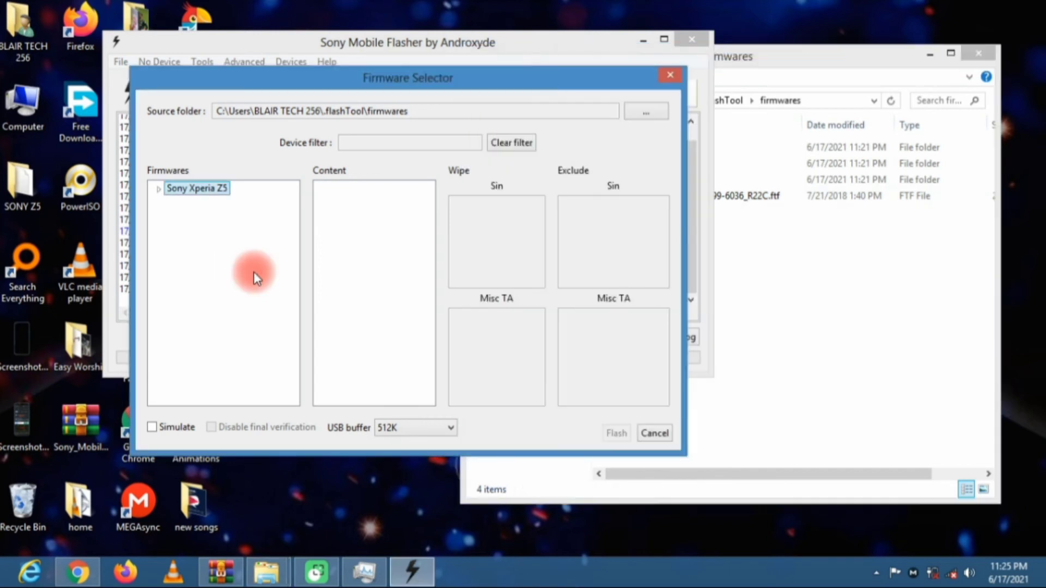
Select firmware 32.1.F.1.98 under Sony Xperia Z5, SO-01H, NTT DoCoMo JP in the Firmware Selector.
left_click(158, 189)
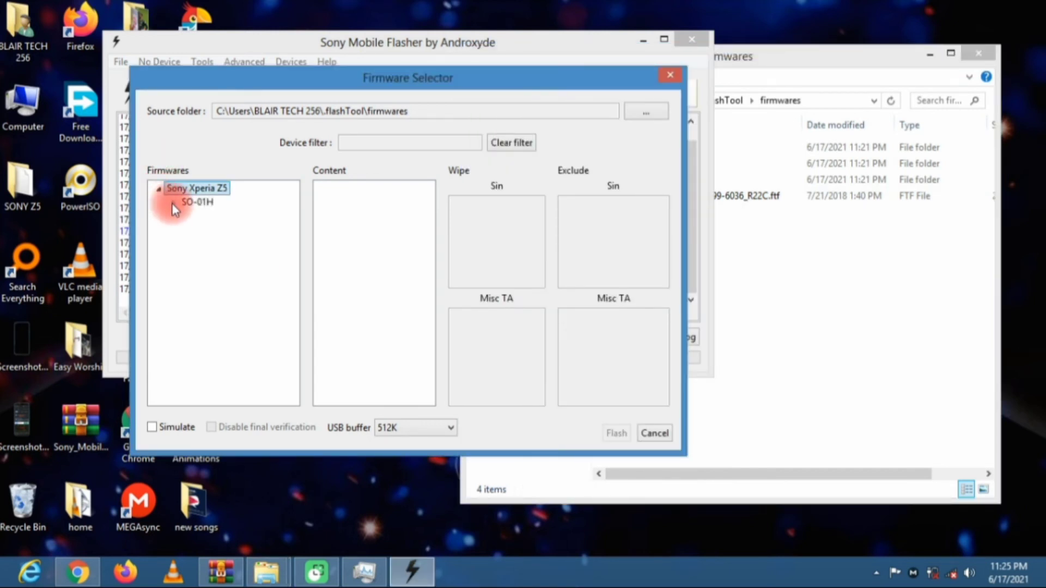
left_click(173, 203)
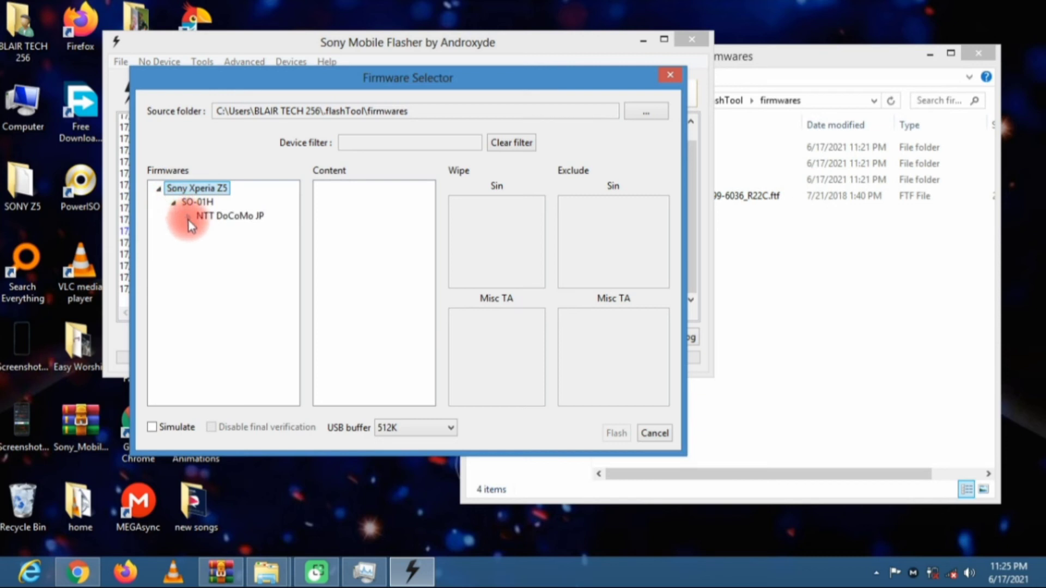
left_click(189, 218)
left_click(225, 231)
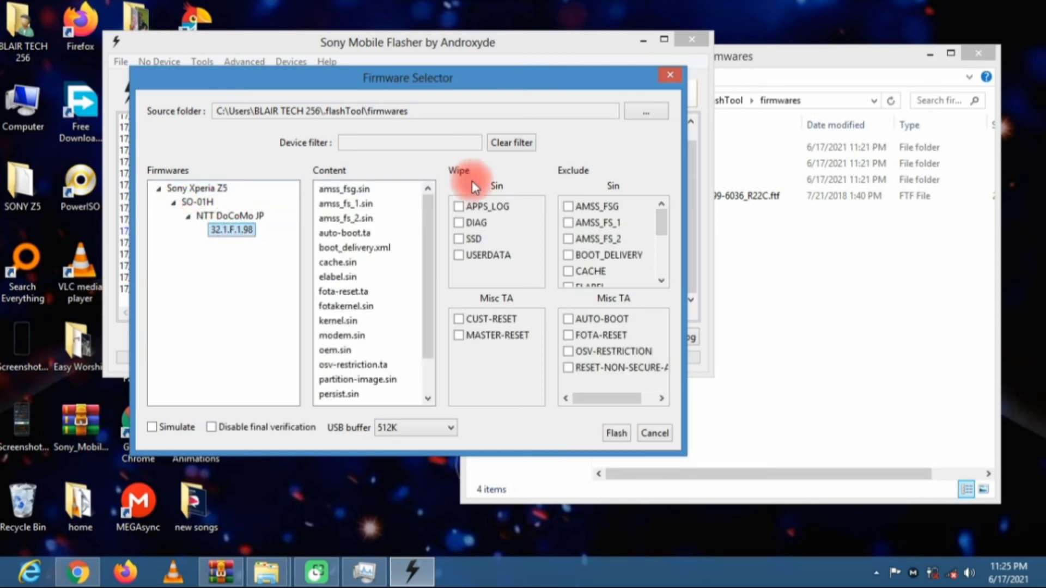
Set APPS_LOG, DIAG, SSD and USERDATA to be wiped and start flashing the selected firmware.
left_click(459, 207)
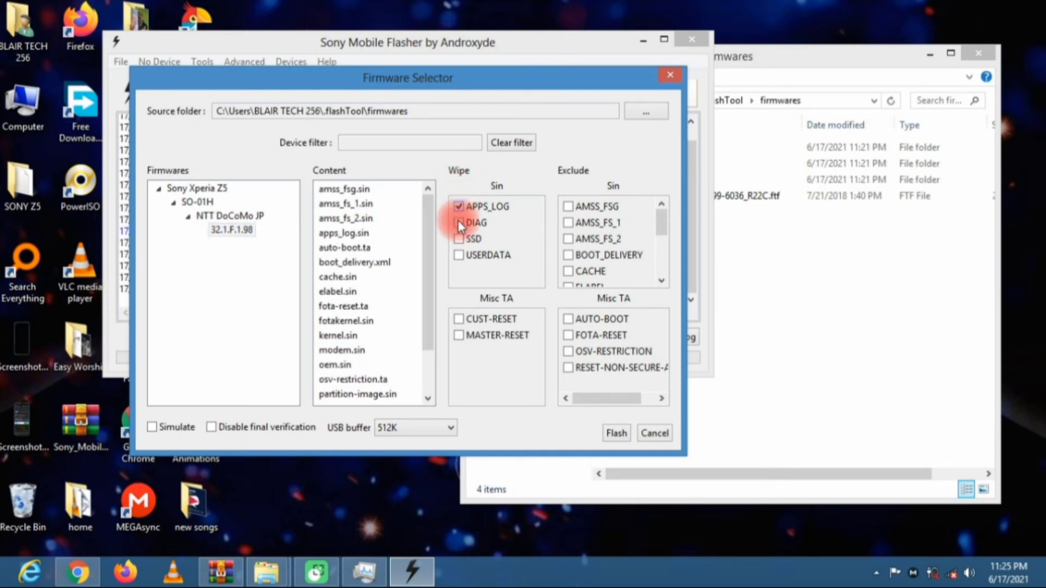
left_click(459, 223)
left_click(459, 240)
left_click(459, 255)
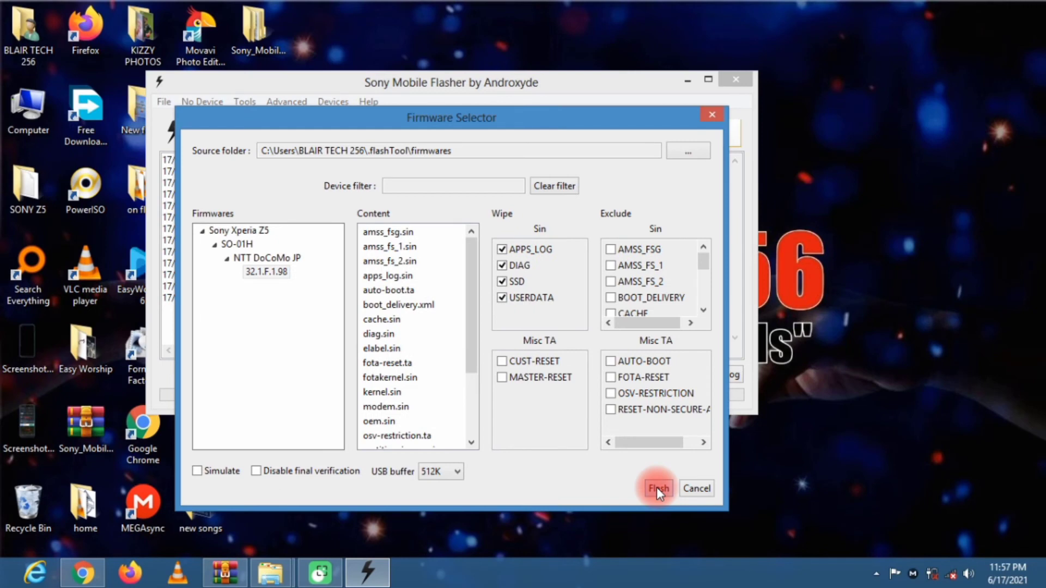
left_click(656, 487)
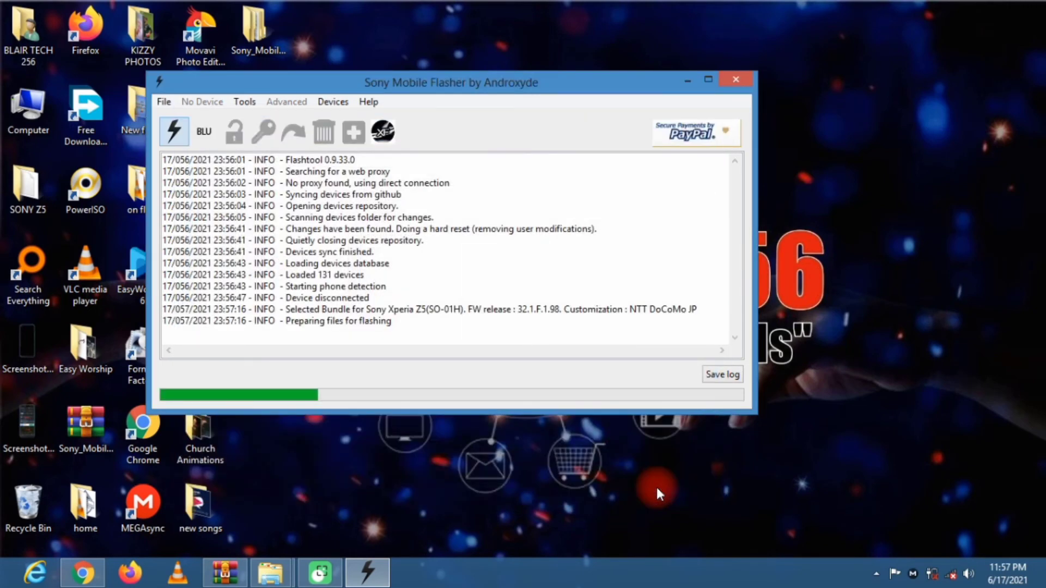